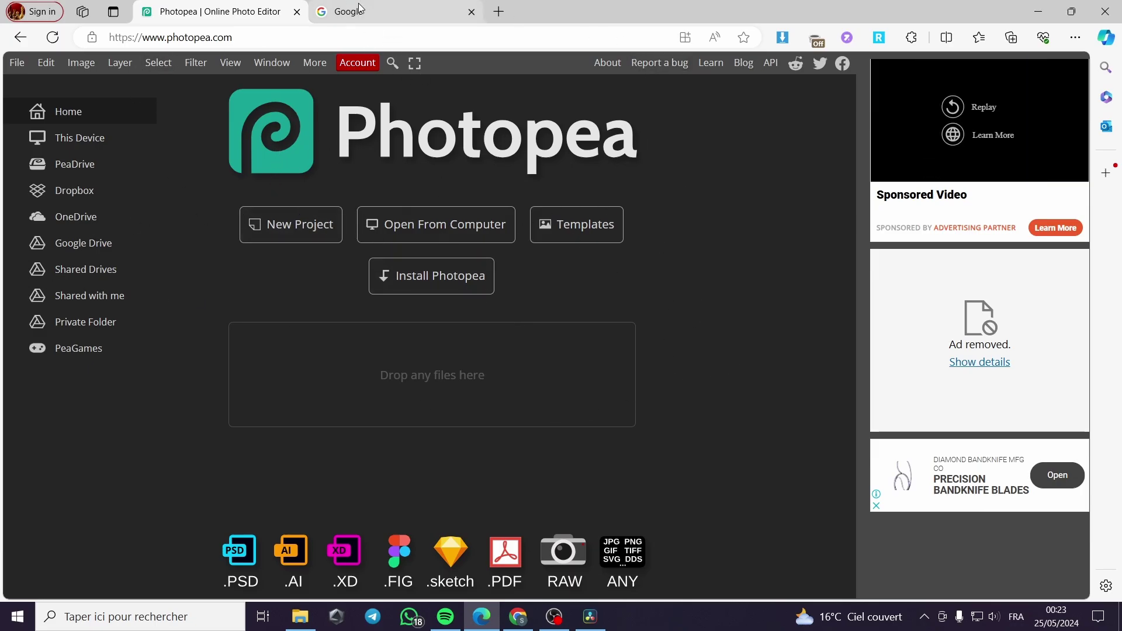
Switch to the Google tab to bring up the Google homepage
click(345, 16)
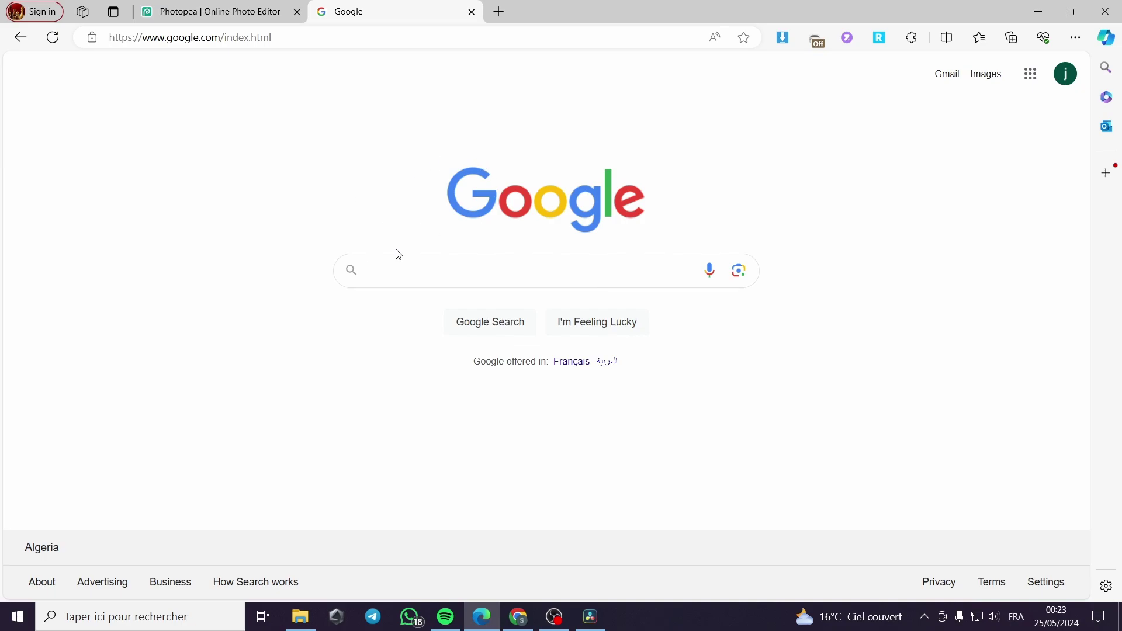
Search Google for 'free mockup', open the Unblast result in a new tab, and view Mockup World
text(free )
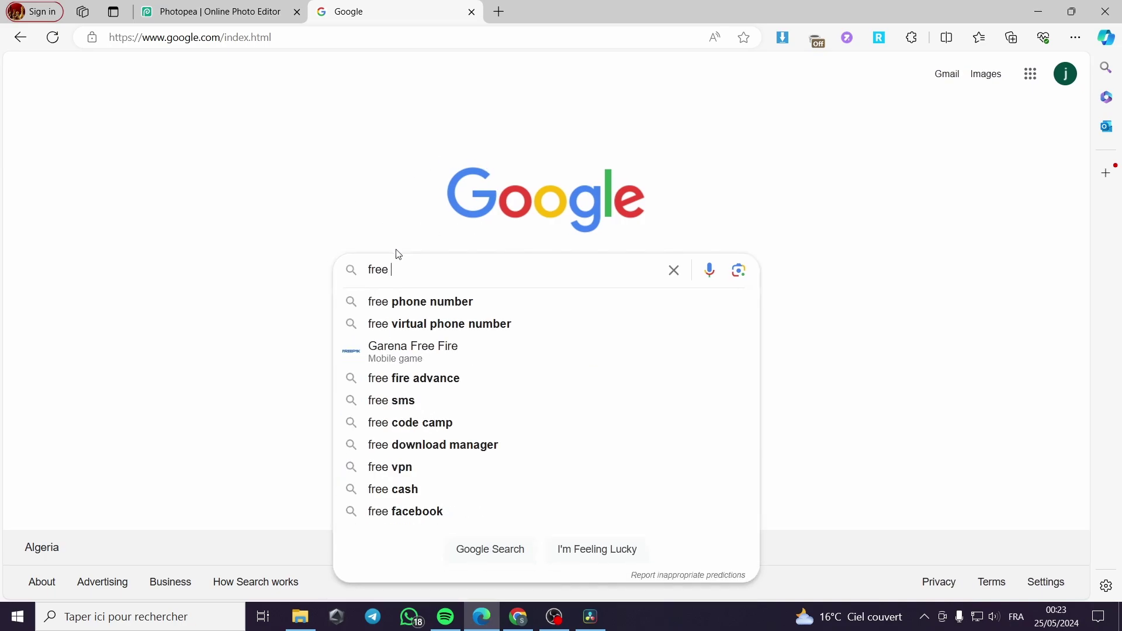
text(mock)
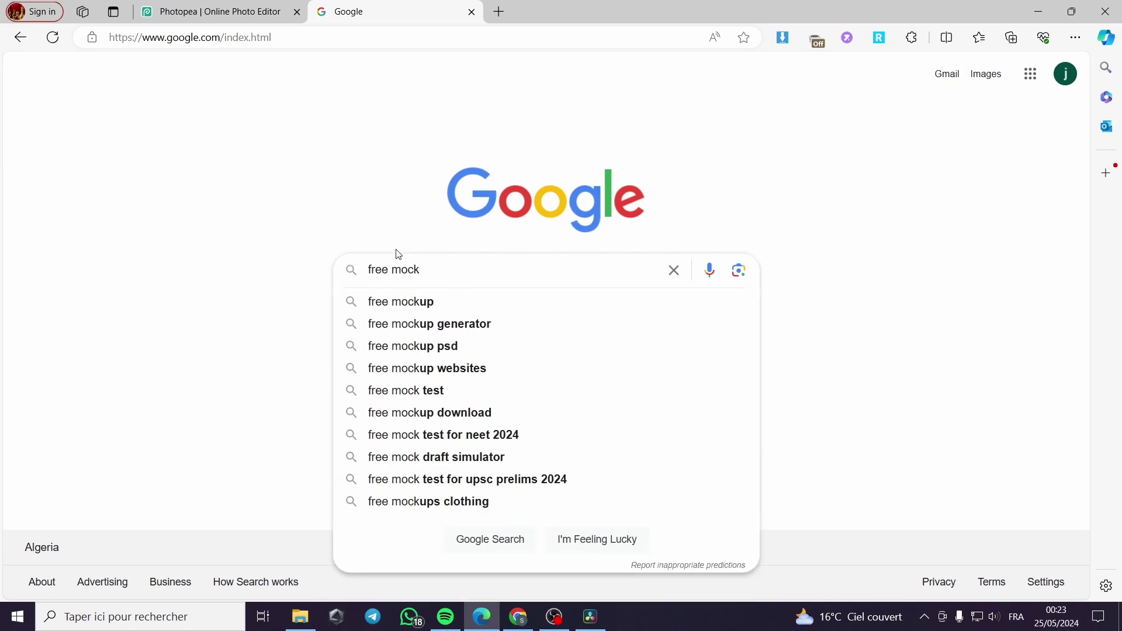
click(407, 300)
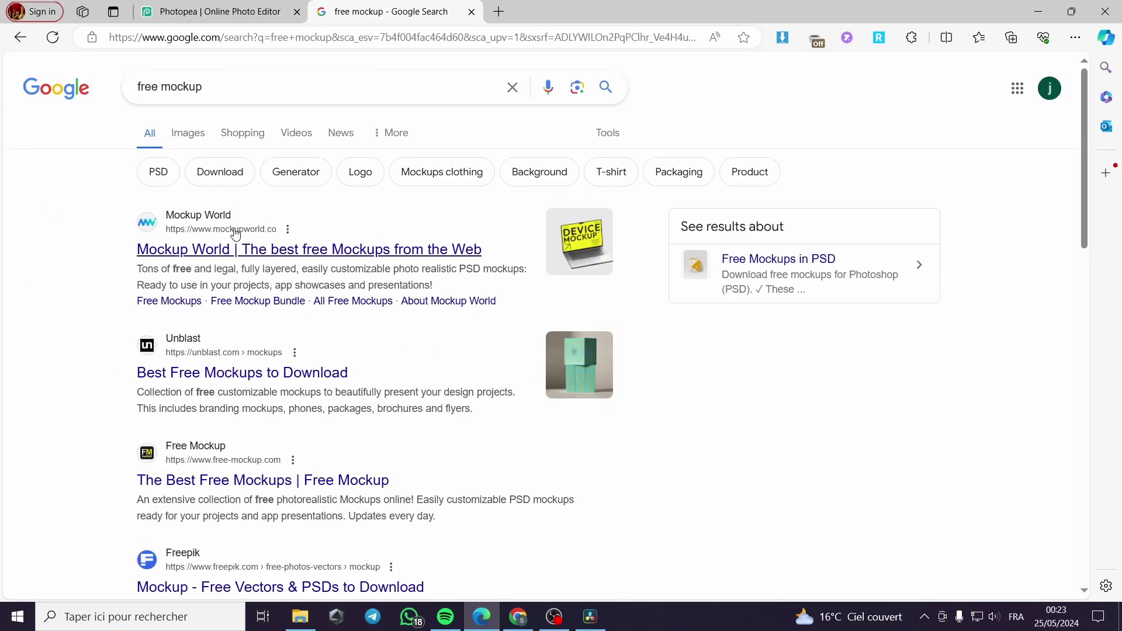
right_click(229, 251)
key(Escape)
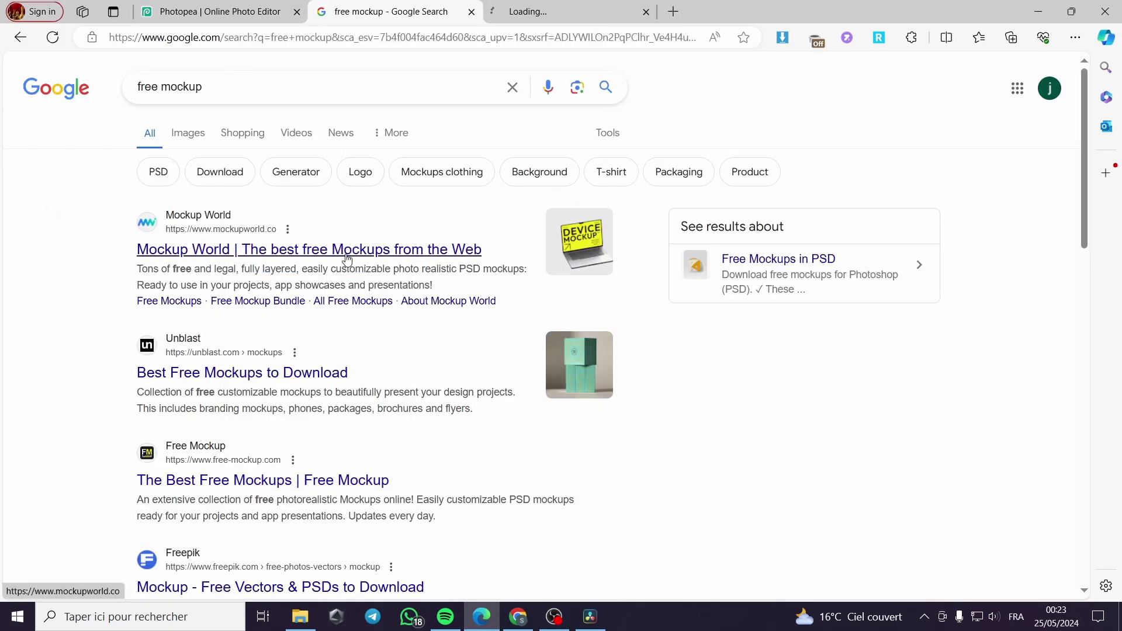
right_click(209, 374)
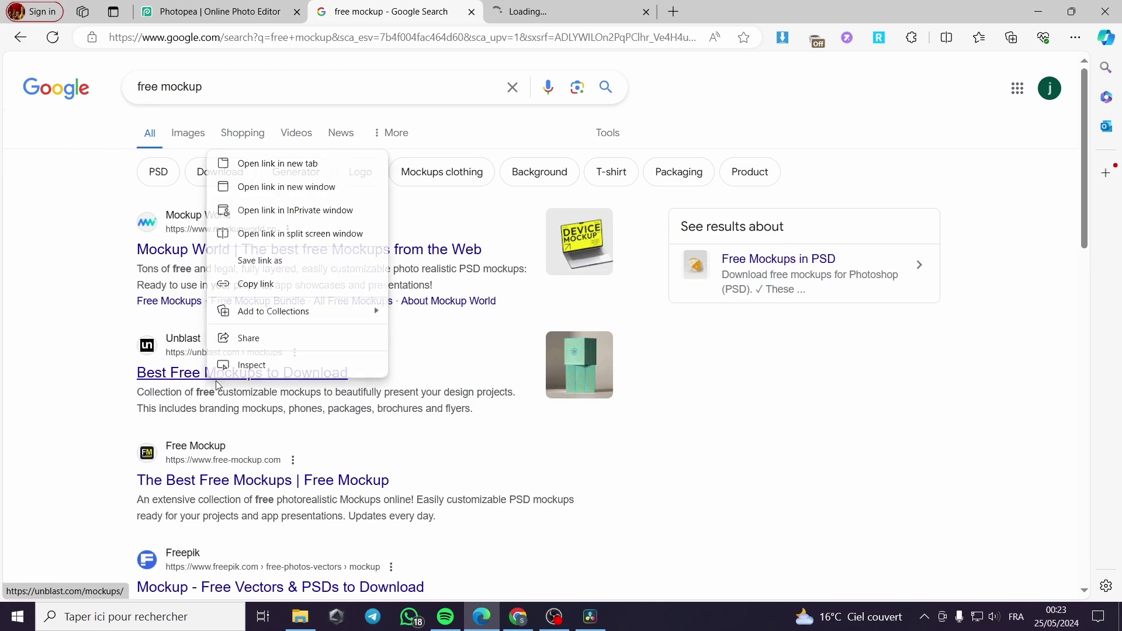
click(287, 164)
key(ctrl+Tab)
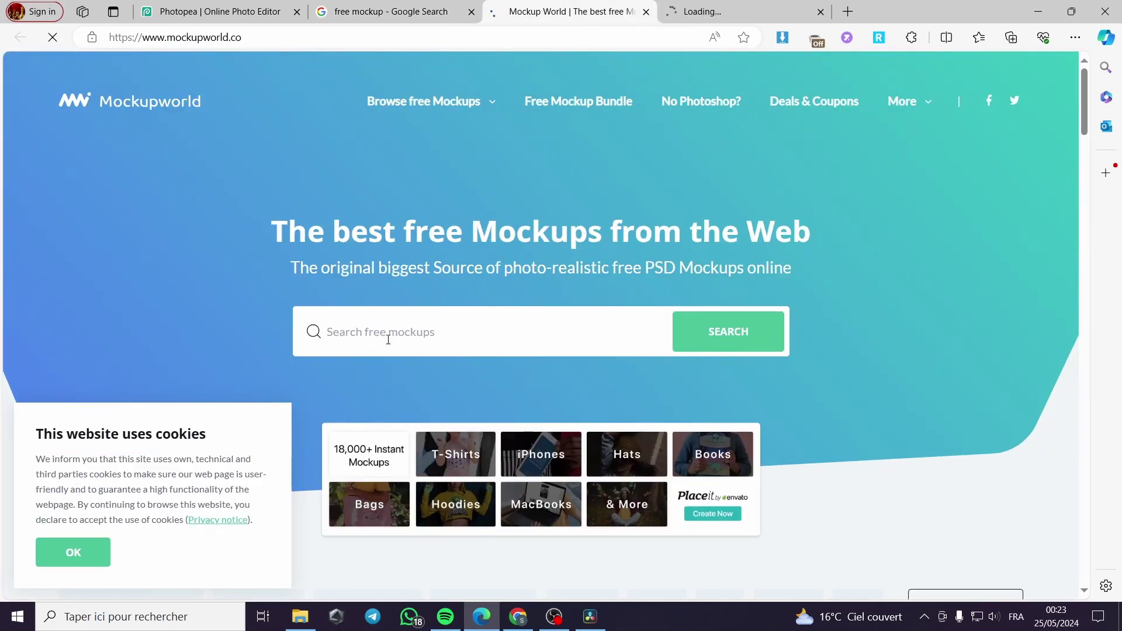
Accept Mockup World's cookie notice and open the MacBook Pro Mockup Pack page in a new tab
click(88, 553)
scroll(605, 453, down, 10)
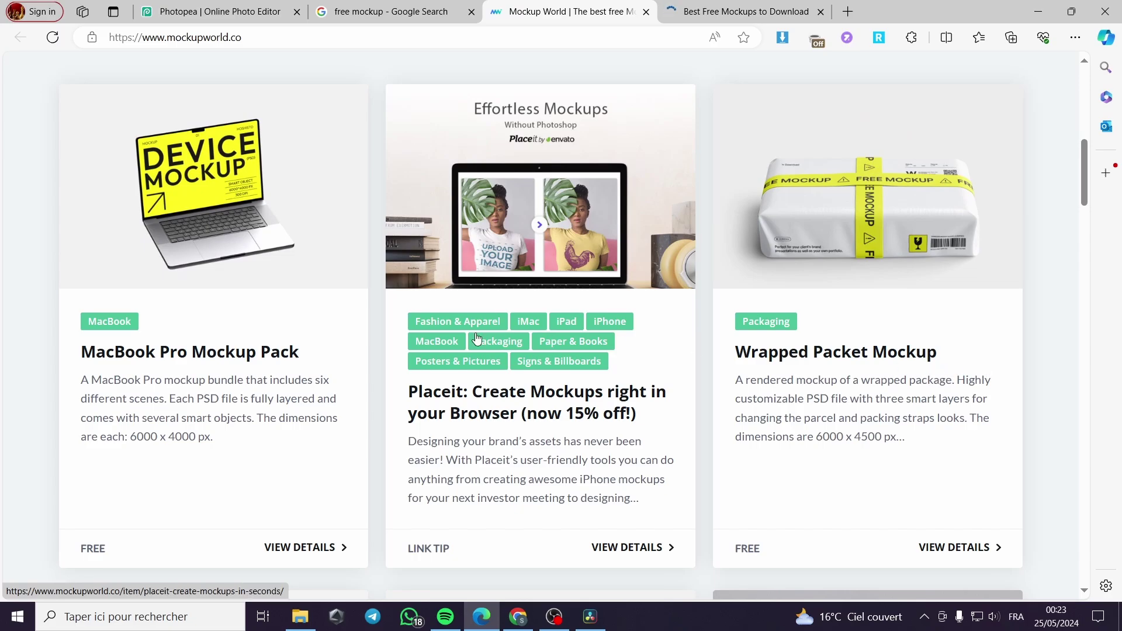
scroll(477, 339, down, 1)
scroll(221, 277, up, 2)
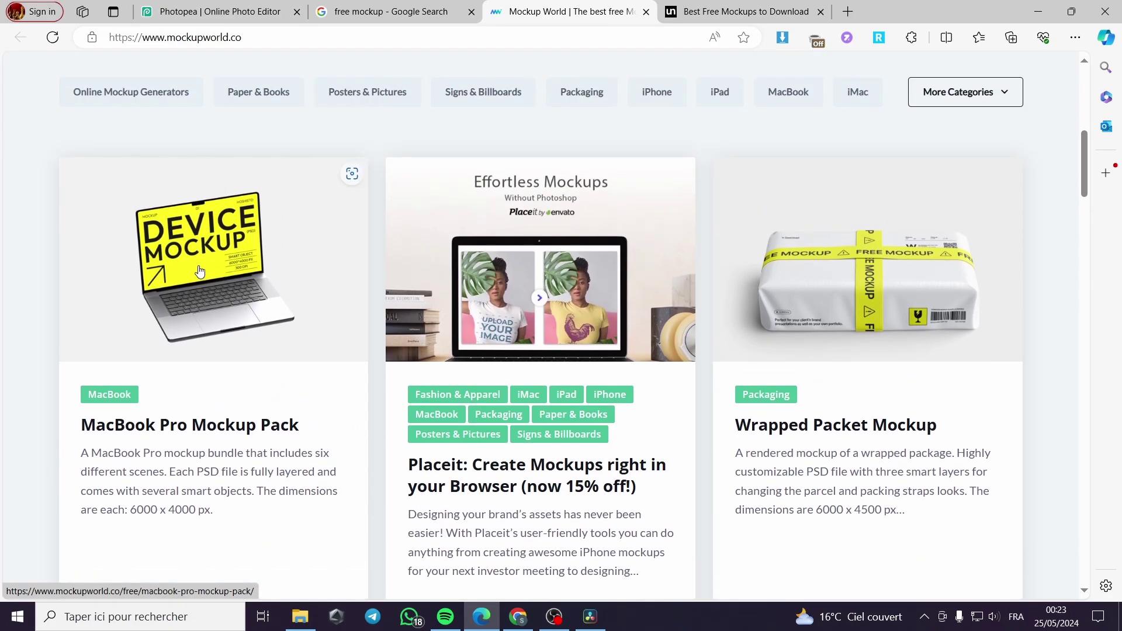
right_click(205, 155)
click(260, 167)
click(718, 13)
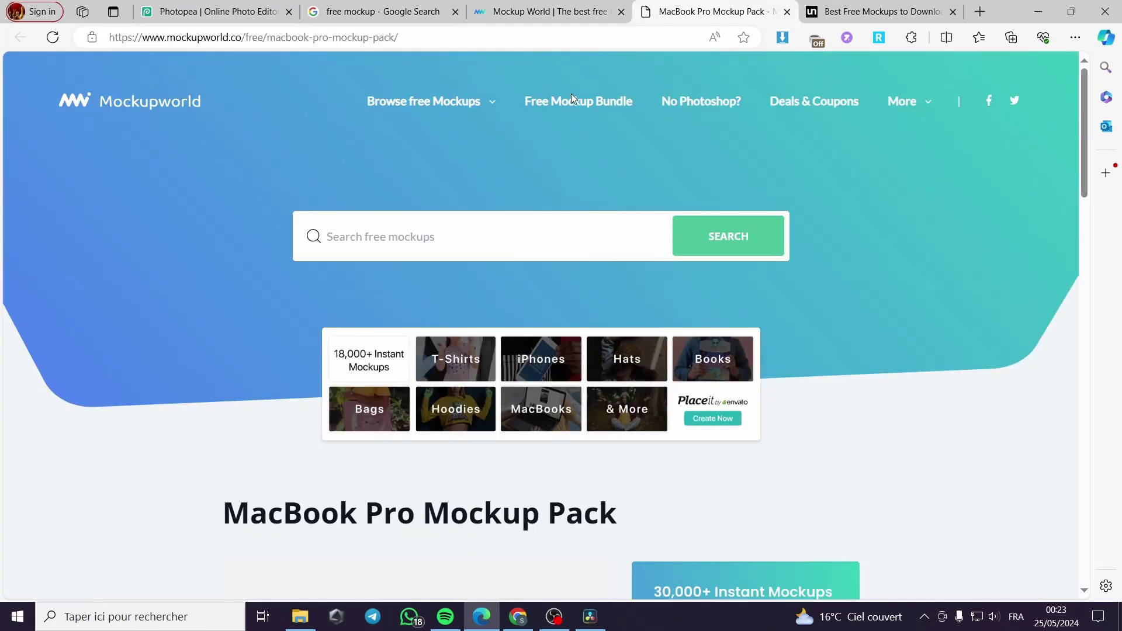
Start the pack's free download, which leads to UI8's Free Macbook Device Mockup page
scroll(699, 434, down, 8)
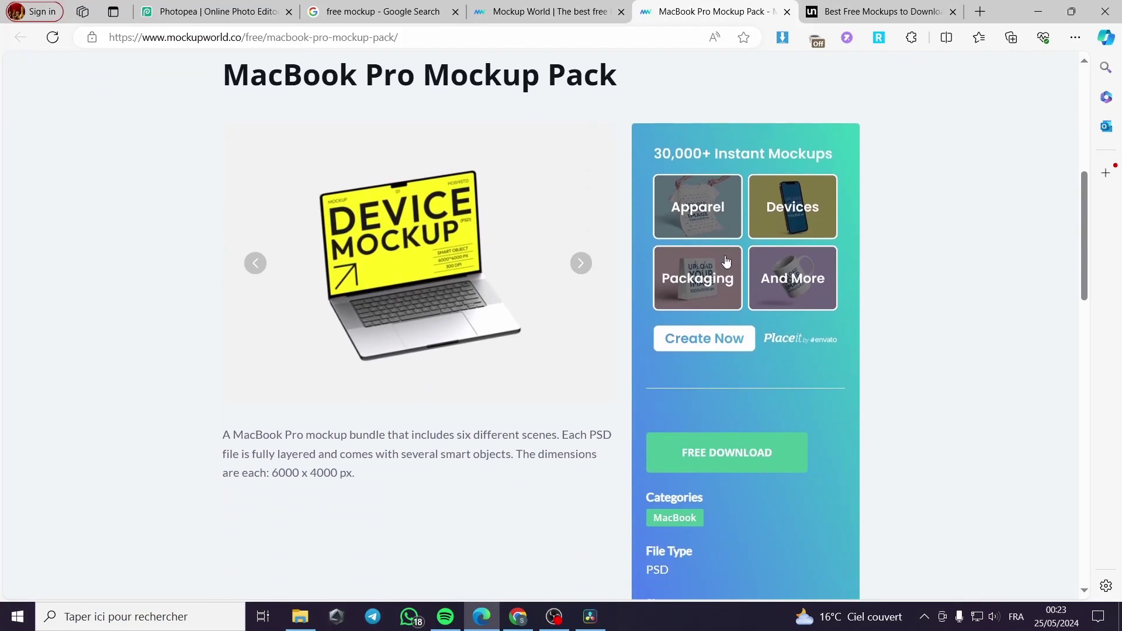
click(772, 466)
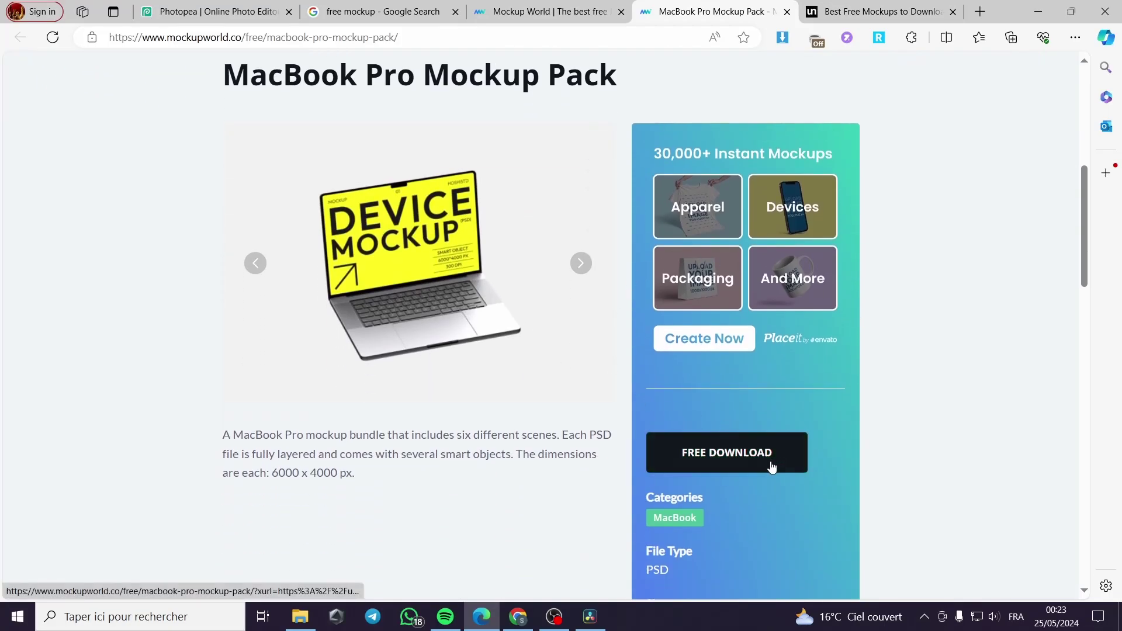
click(727, 462)
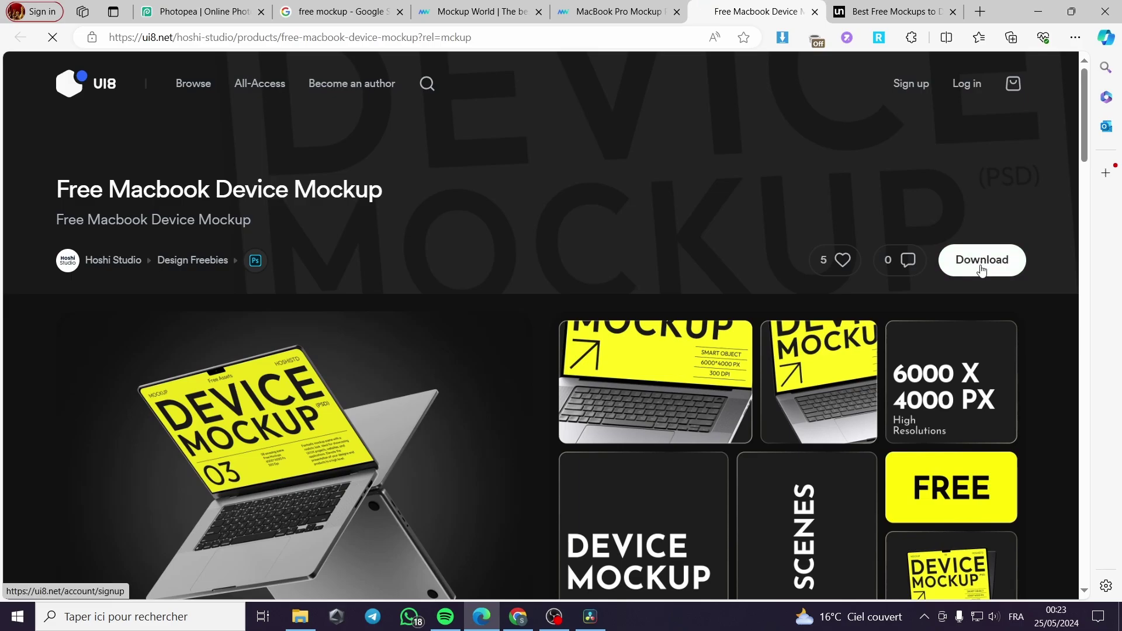
Sign in to UI8 through Sign up with Google, choosing the Google account
click(981, 267)
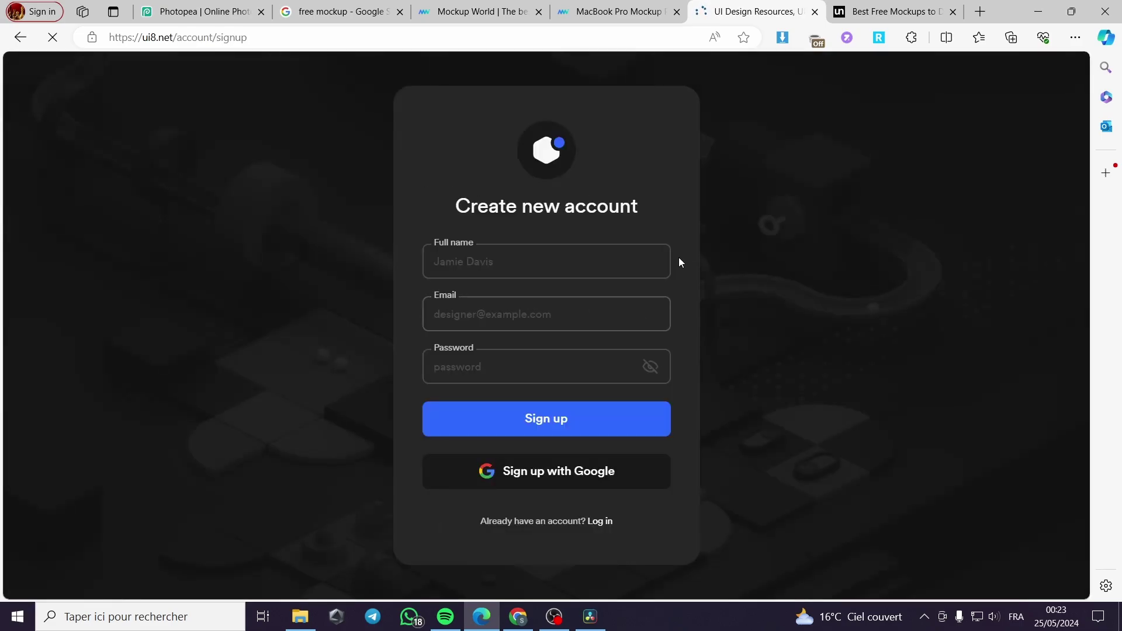
click(618, 473)
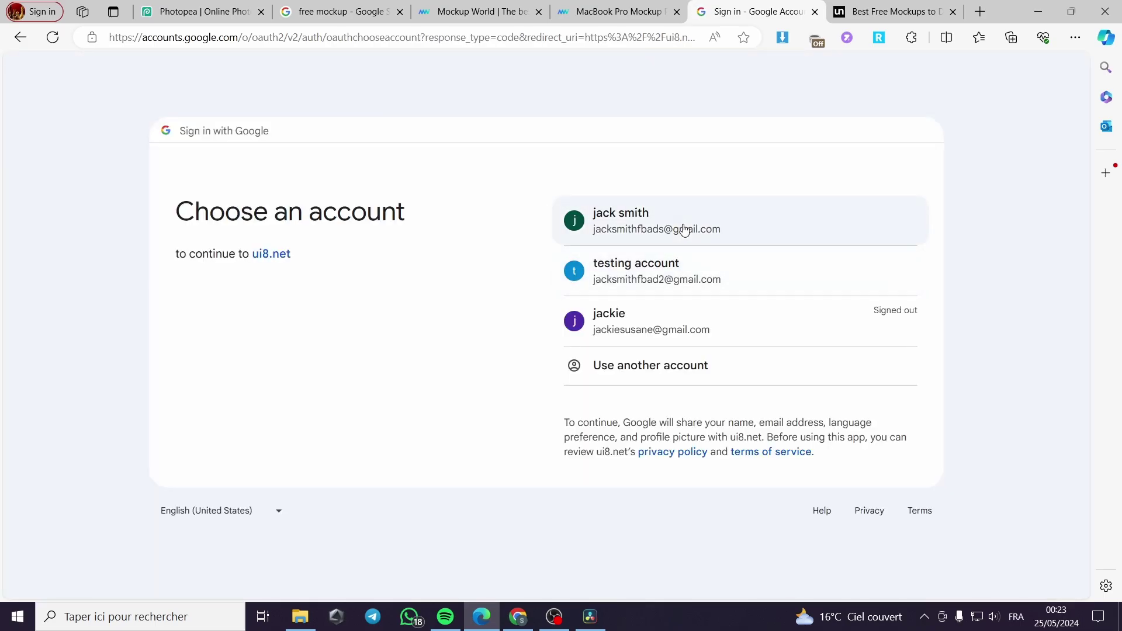
click(684, 229)
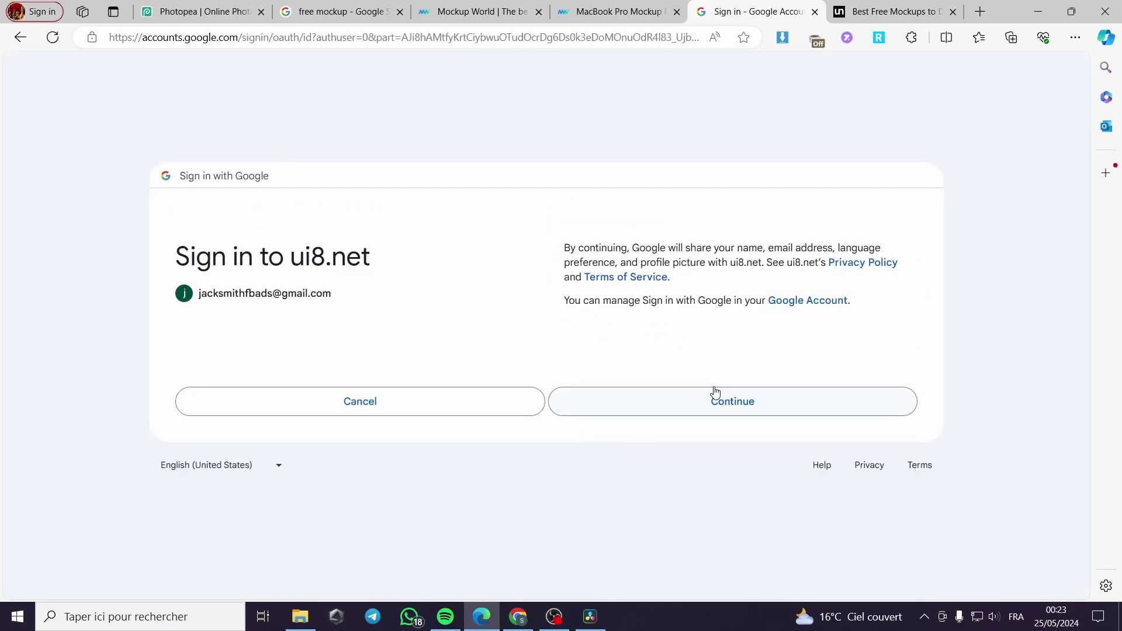
click(716, 392)
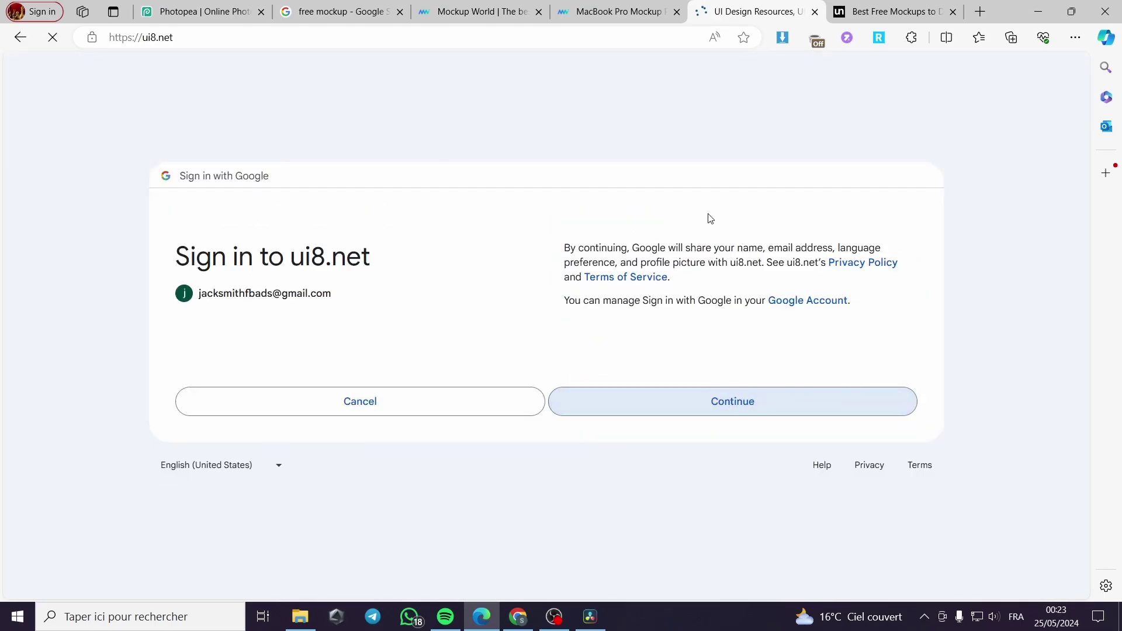
Return to the MacBook Pro Mockup Pack page tab
scroll(693, 351, down, 5)
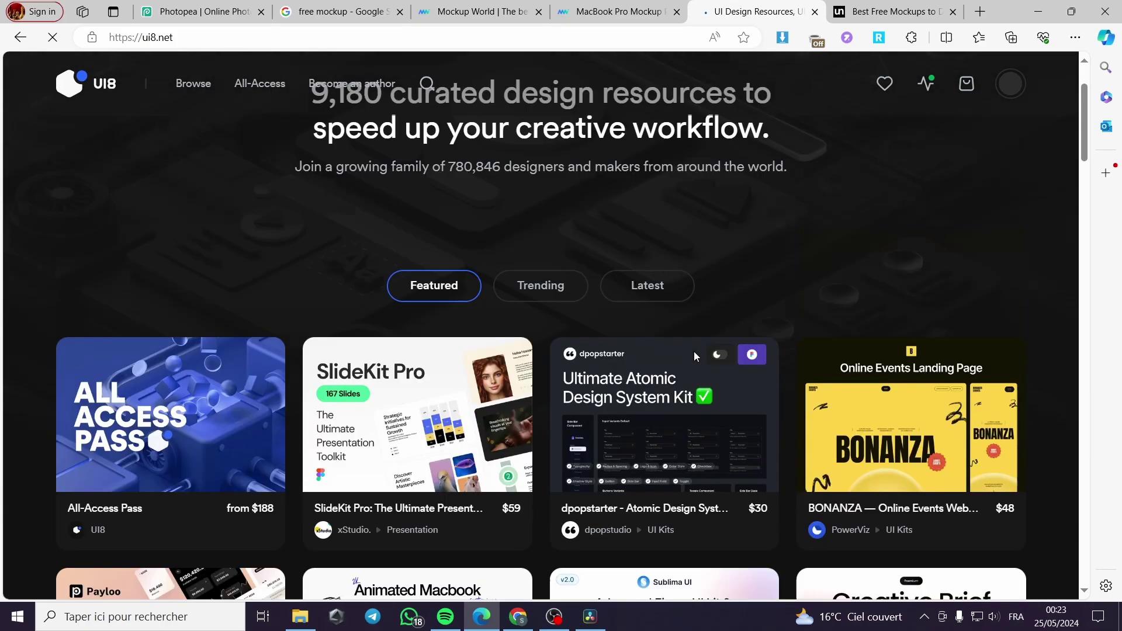
scroll(692, 349, down, 5)
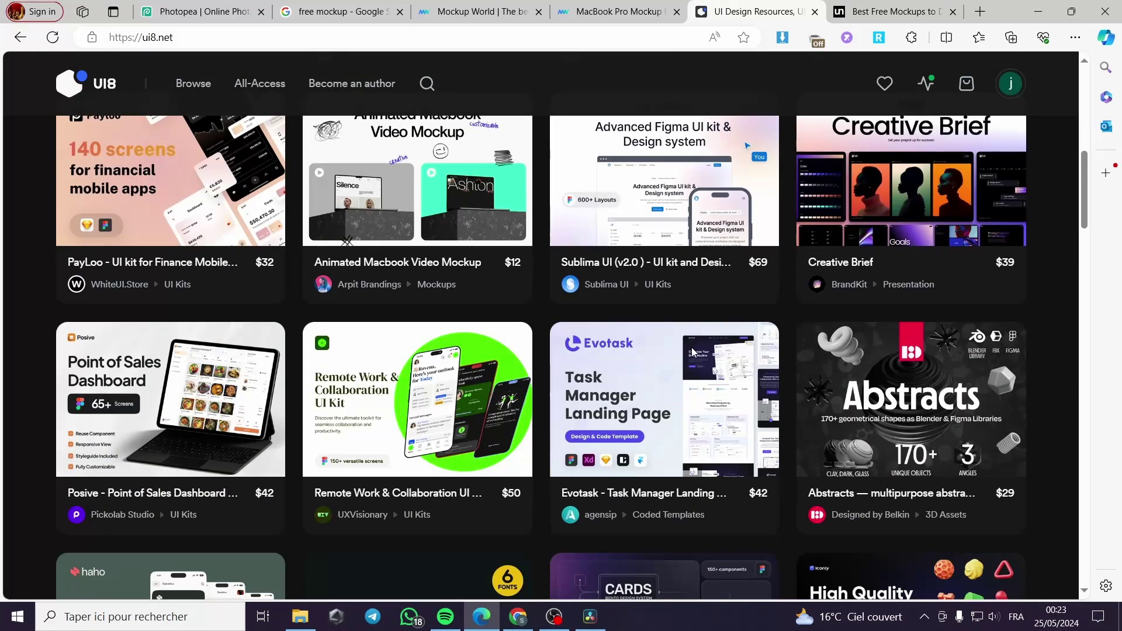
scroll(466, 333, down, 5)
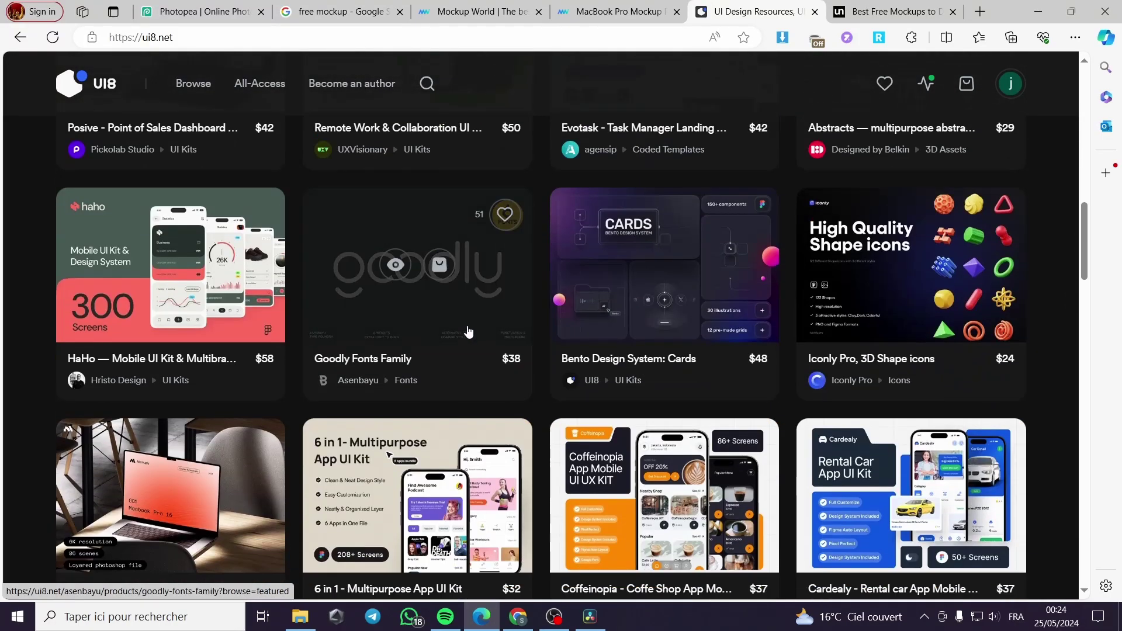
scroll(467, 332, up, 15)
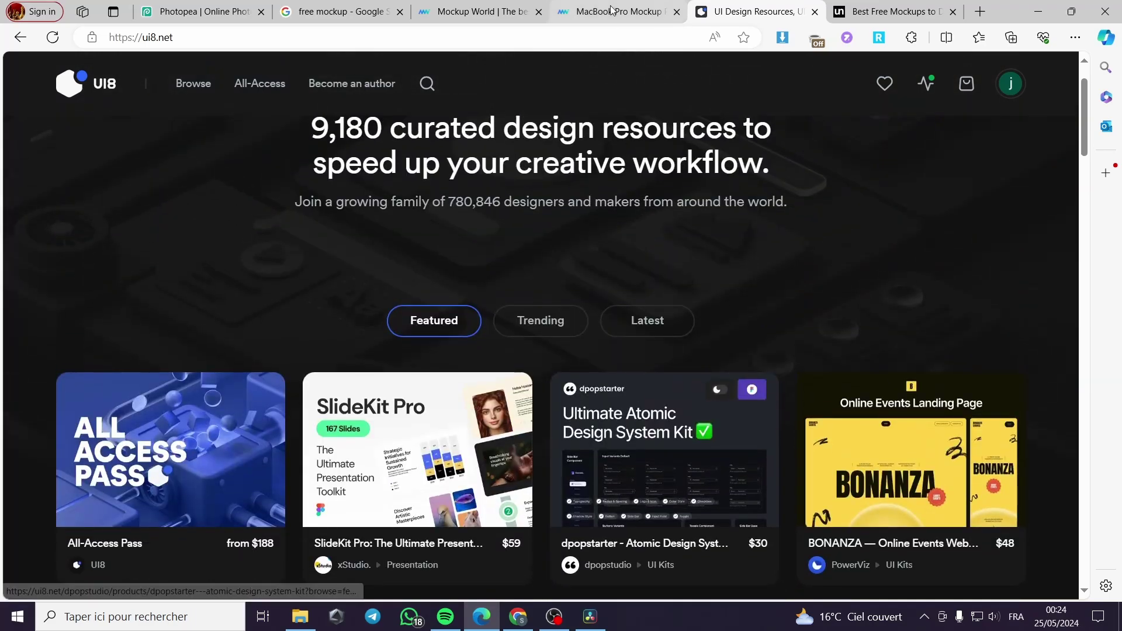
click(619, 11)
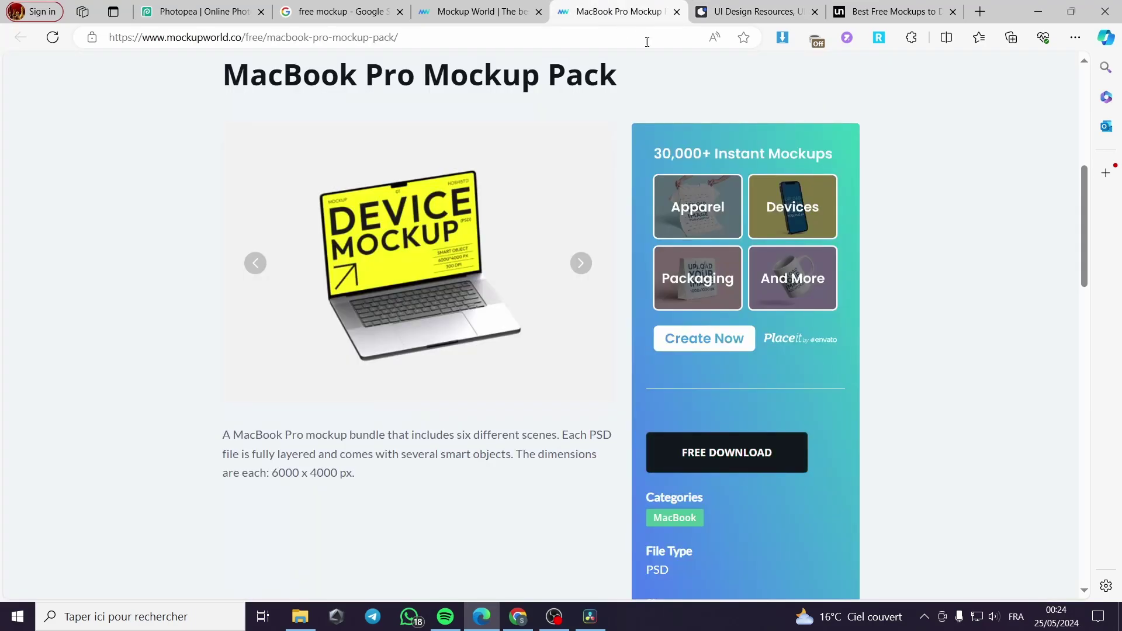
Download Mockup Macbook Device.zip (187 MB) from UI8's download dialog
click(749, 451)
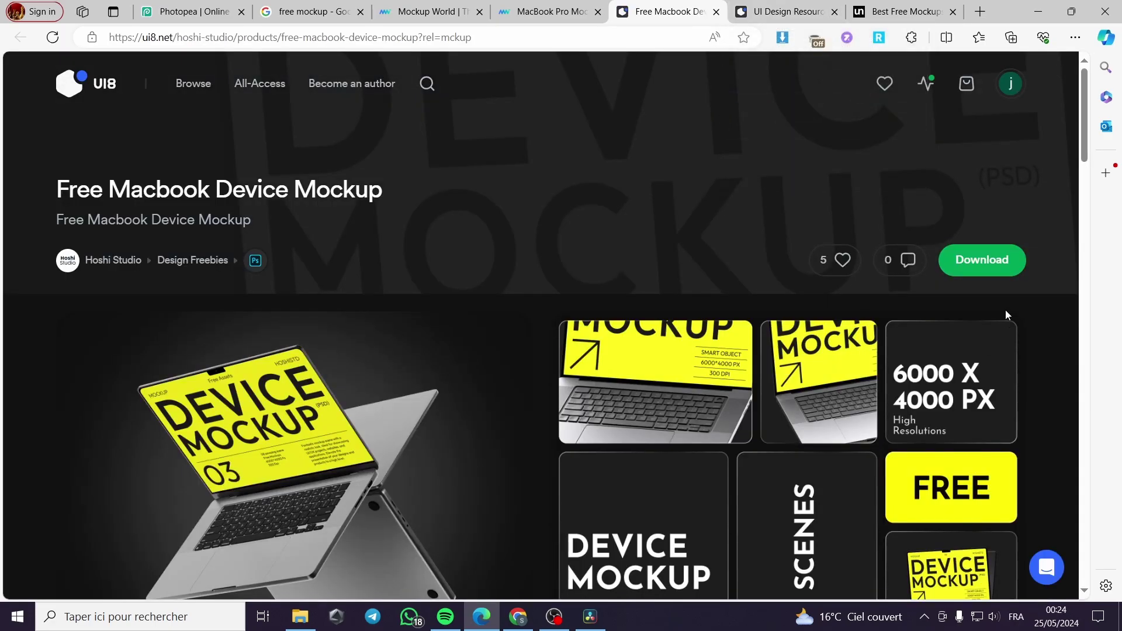
click(1003, 260)
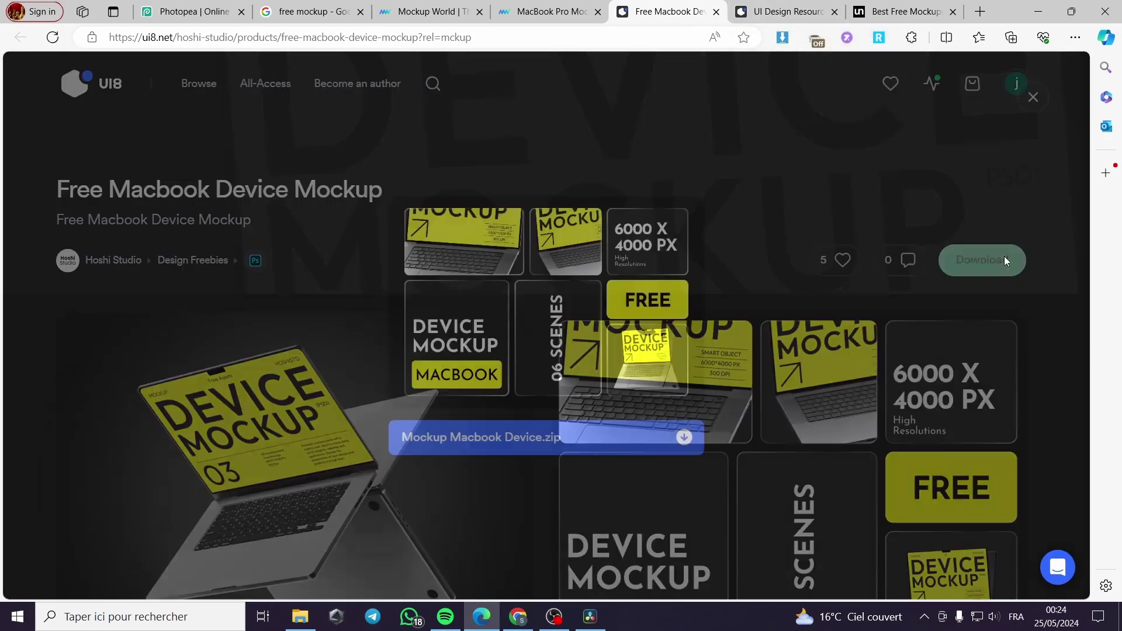
click(684, 439)
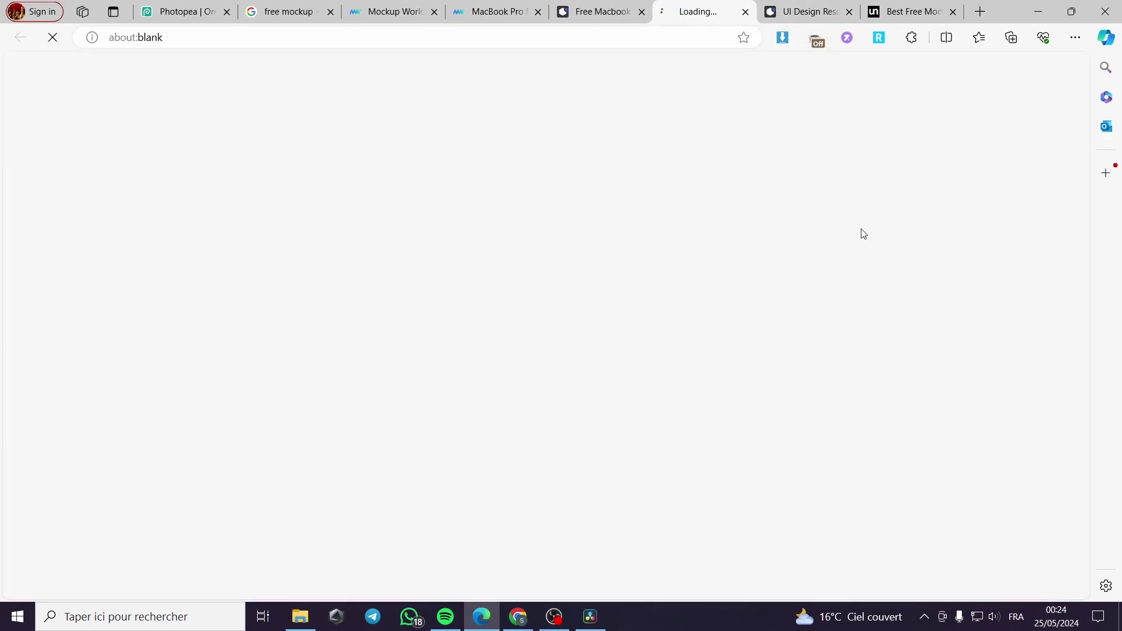
Close the leftover UI8 home page tab and go back to the MacBook Pro Mockup page
click(810, 11)
click(849, 12)
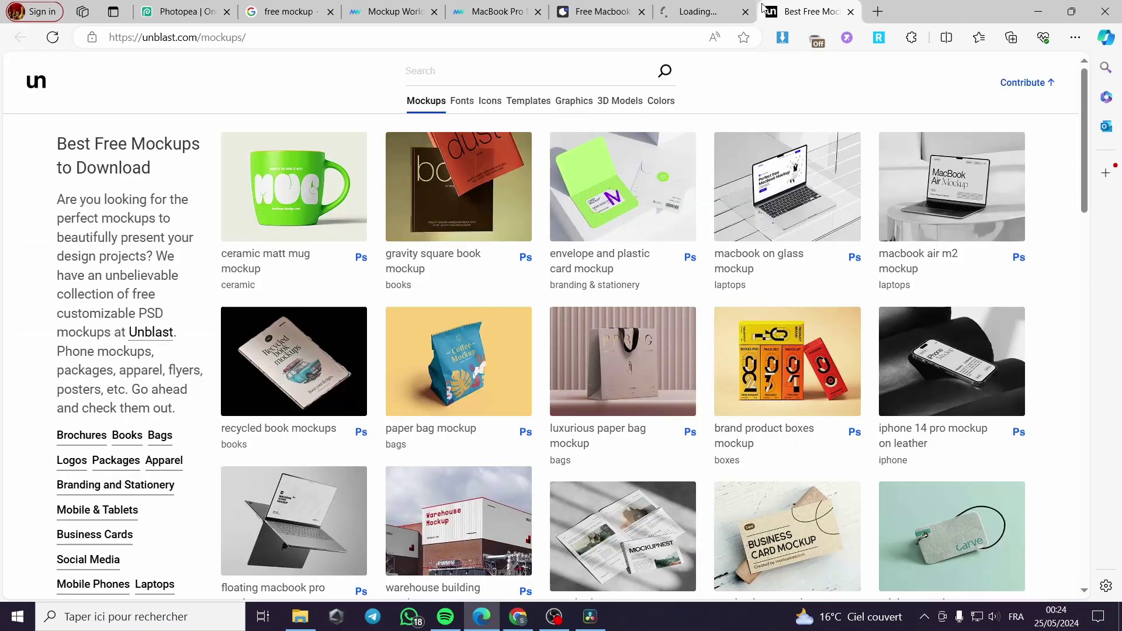
click(719, 7)
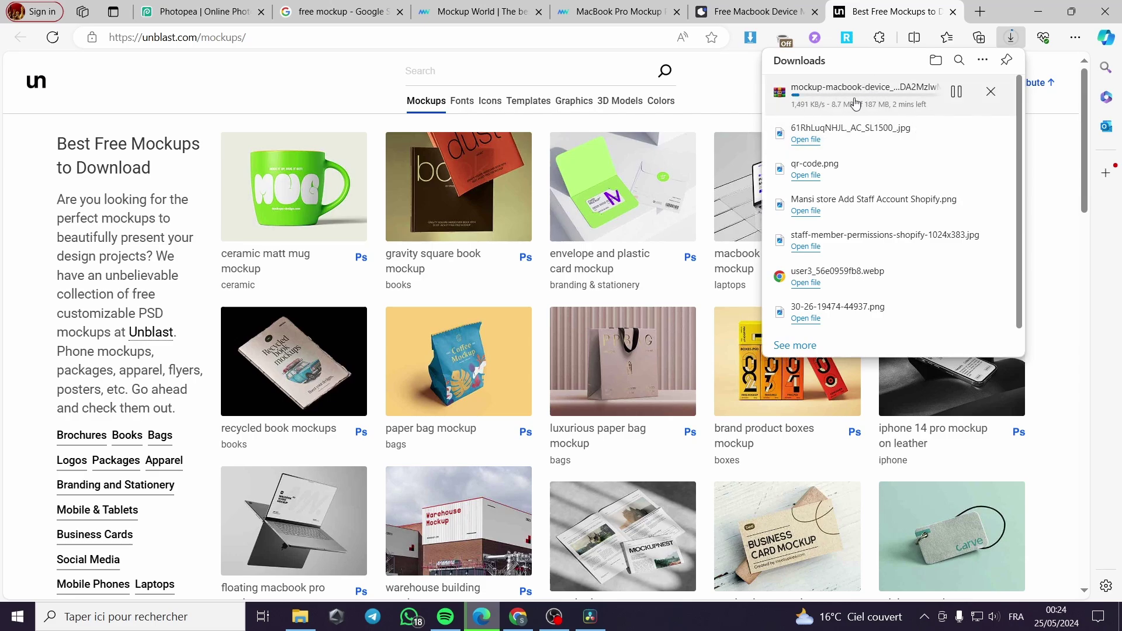
click(666, 13)
Close the MacBook Pro Mockup and Mockup World tabs and switch to Unblast's free mockups page
click(676, 13)
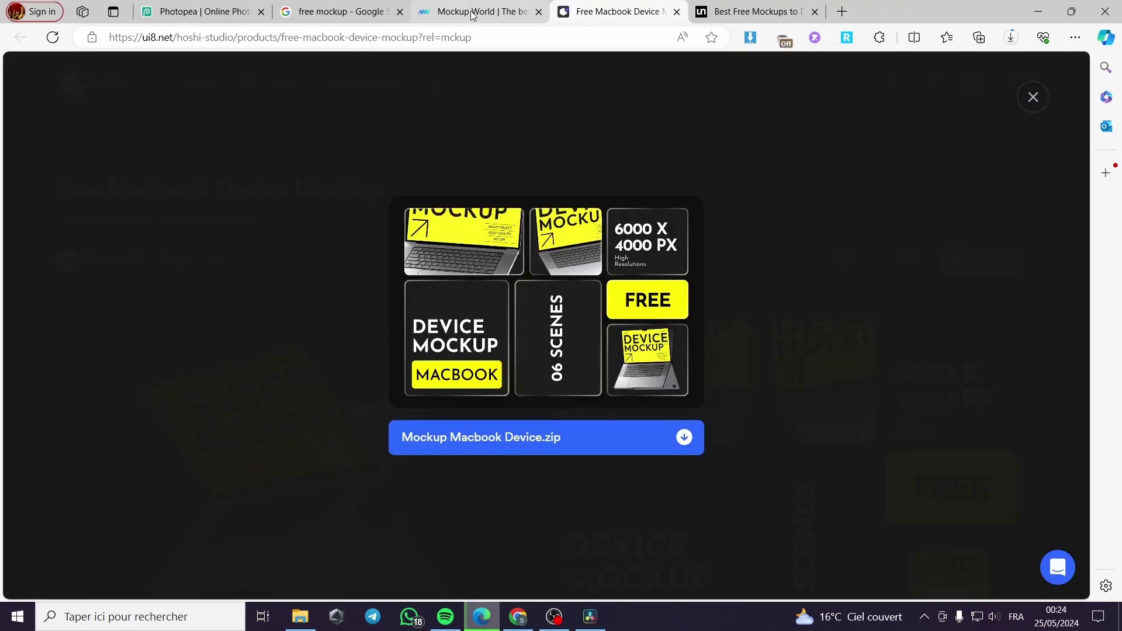
click(527, 16)
click(538, 16)
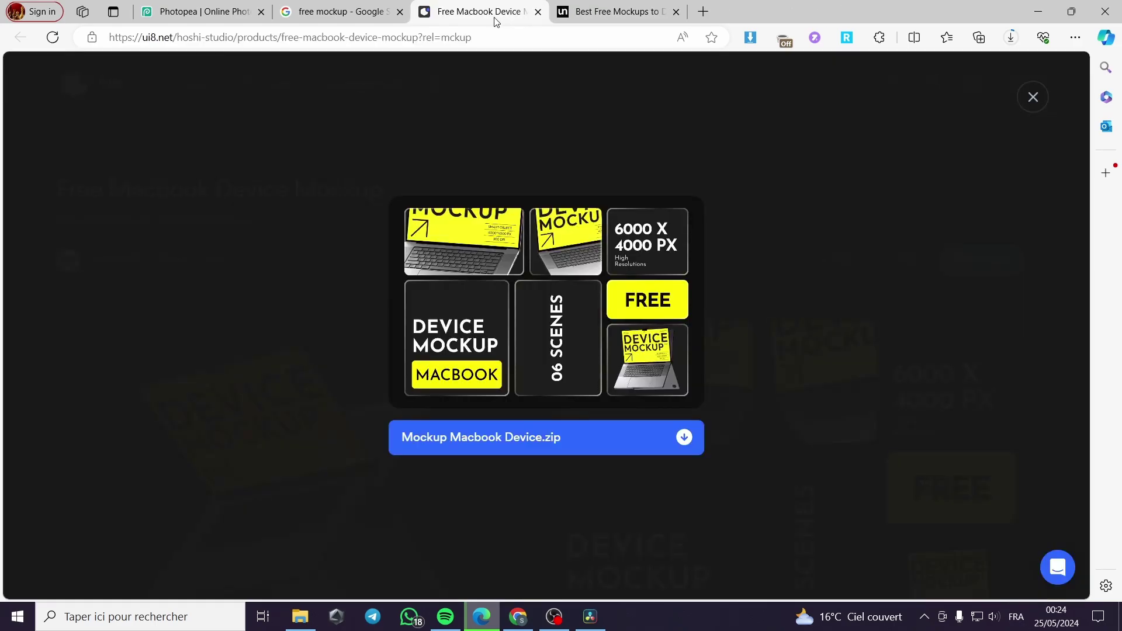
click(595, 14)
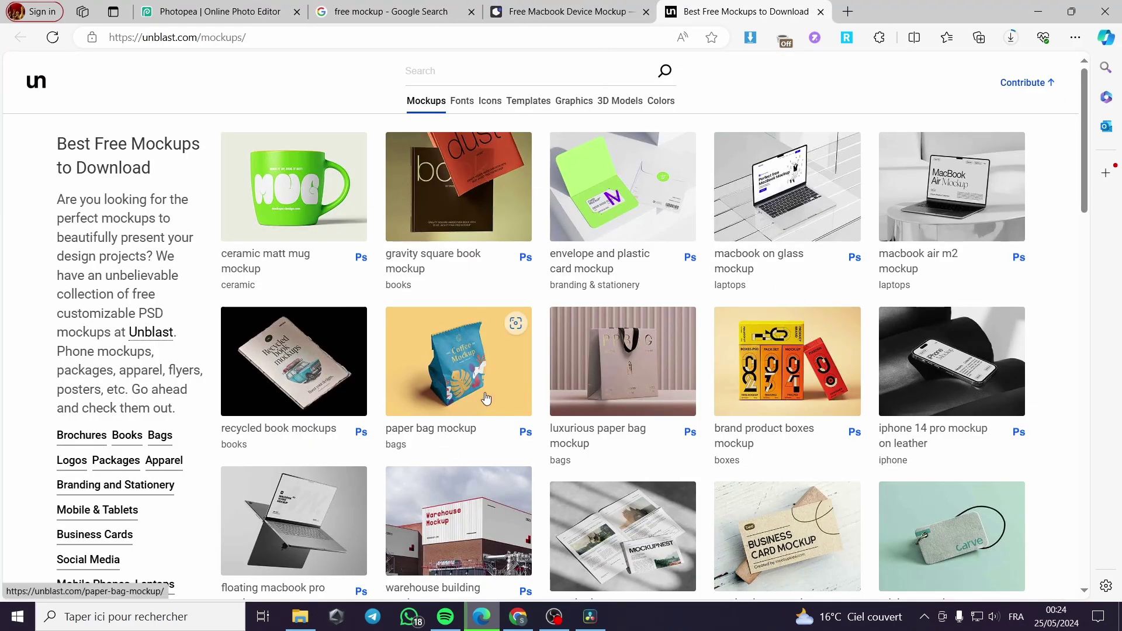
Open the paper bag mockup in a new tab and switch to it
scroll(485, 394, down, 1)
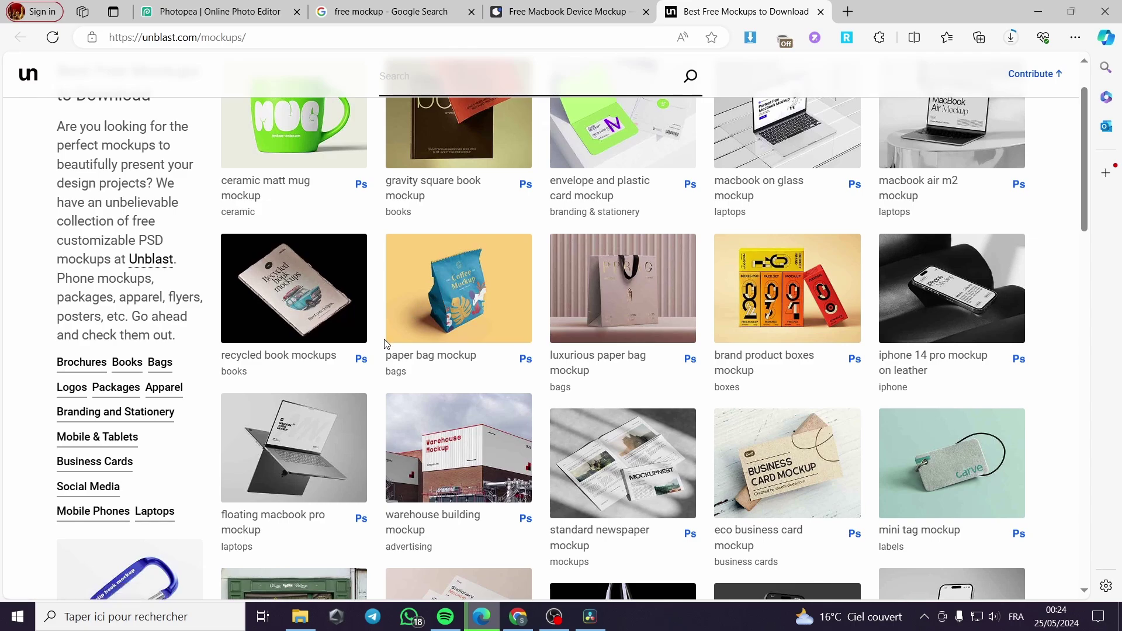
right_click(438, 300)
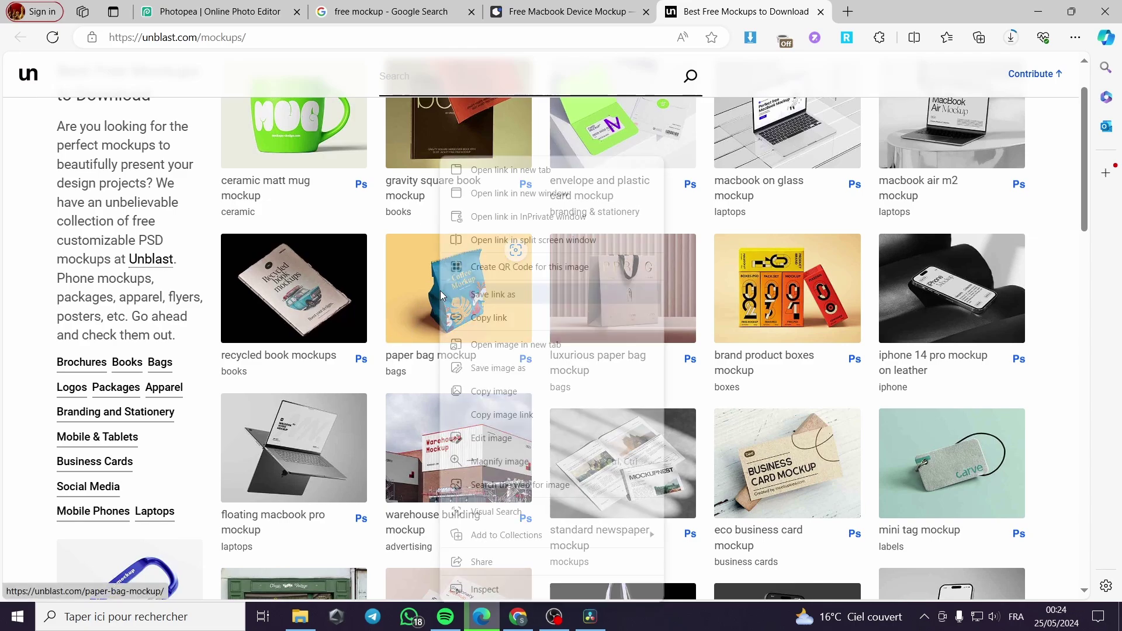
click(514, 170)
click(848, 12)
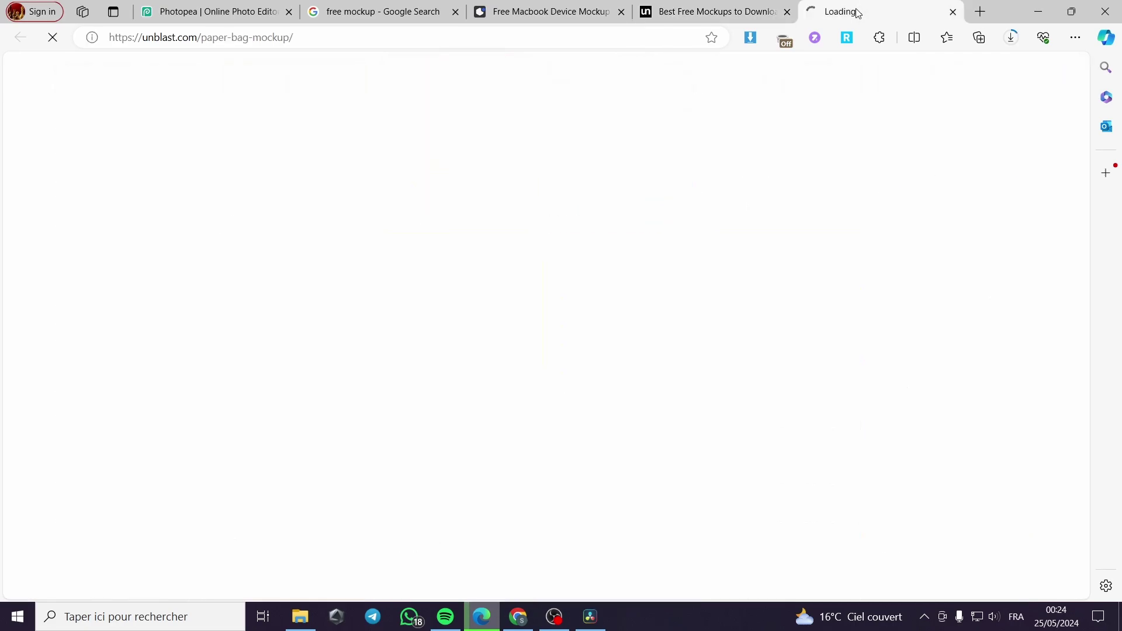
Start the free download of the paper bag mockup from its Unblast page
scroll(543, 235, down, 5)
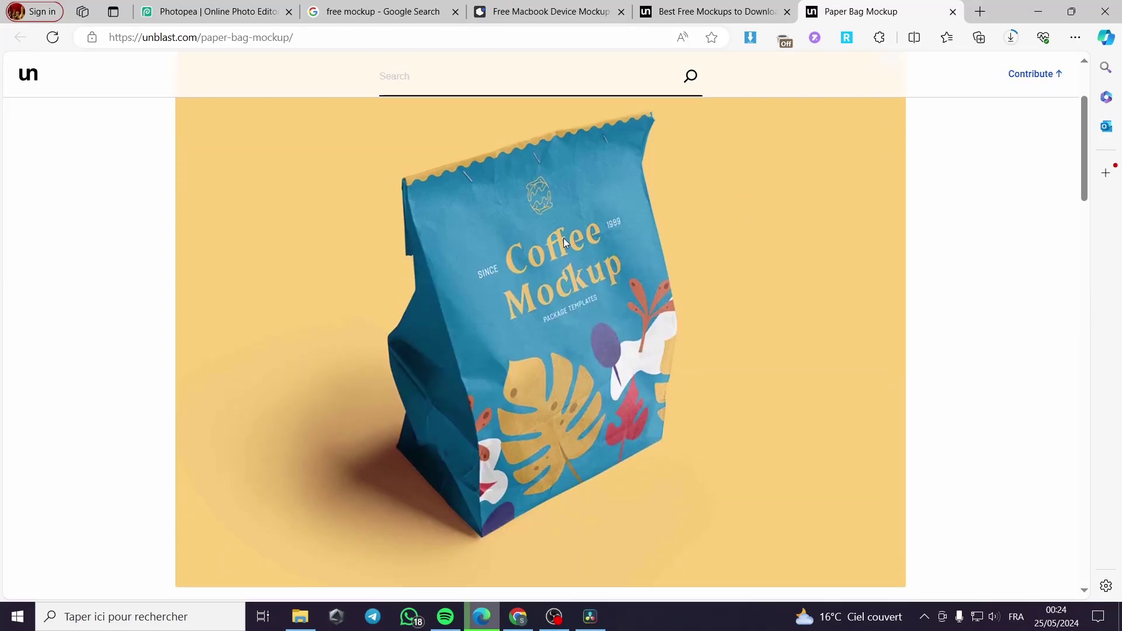
scroll(579, 318, down, 5)
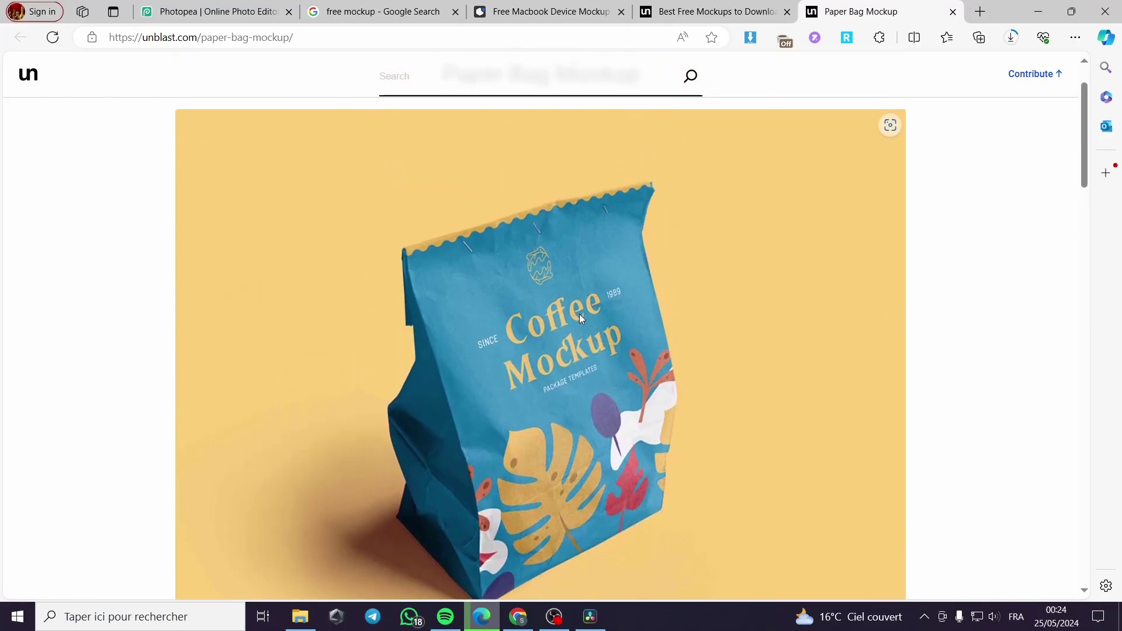
scroll(580, 315, up, 8)
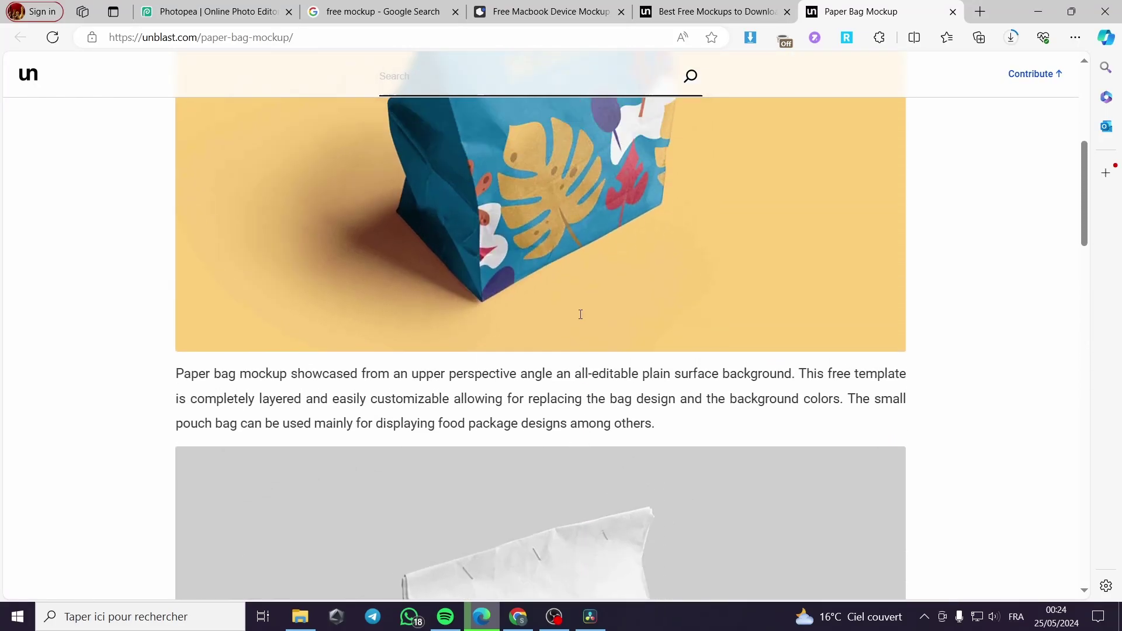
scroll(580, 315, down, 8)
scroll(580, 315, up, 10)
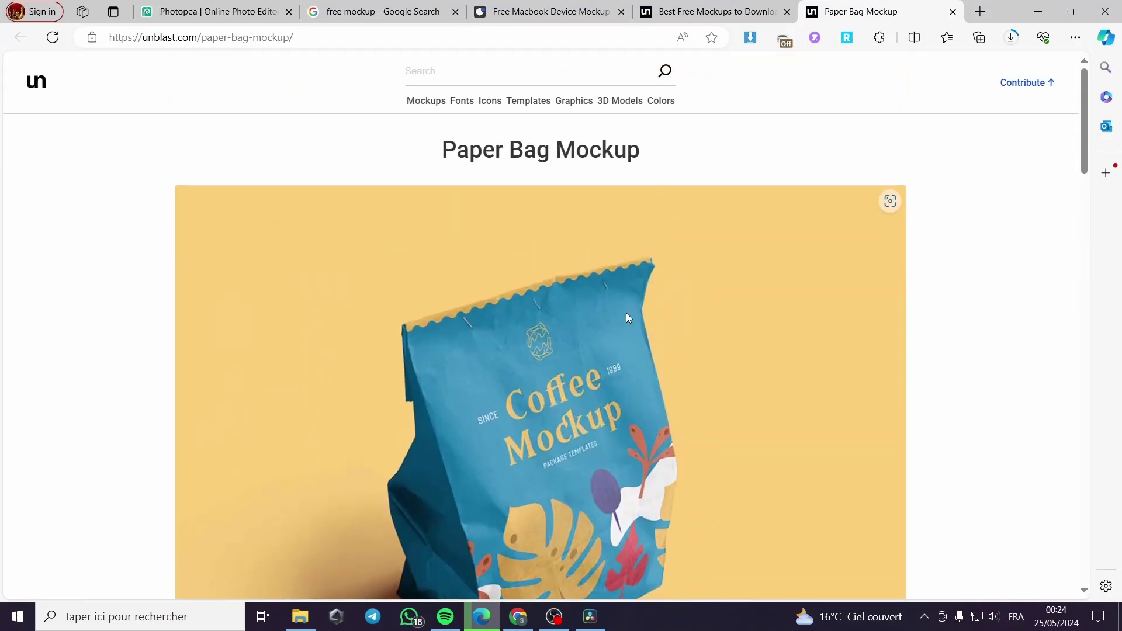
scroll(626, 313, down, 15)
scroll(720, 296, up, 10)
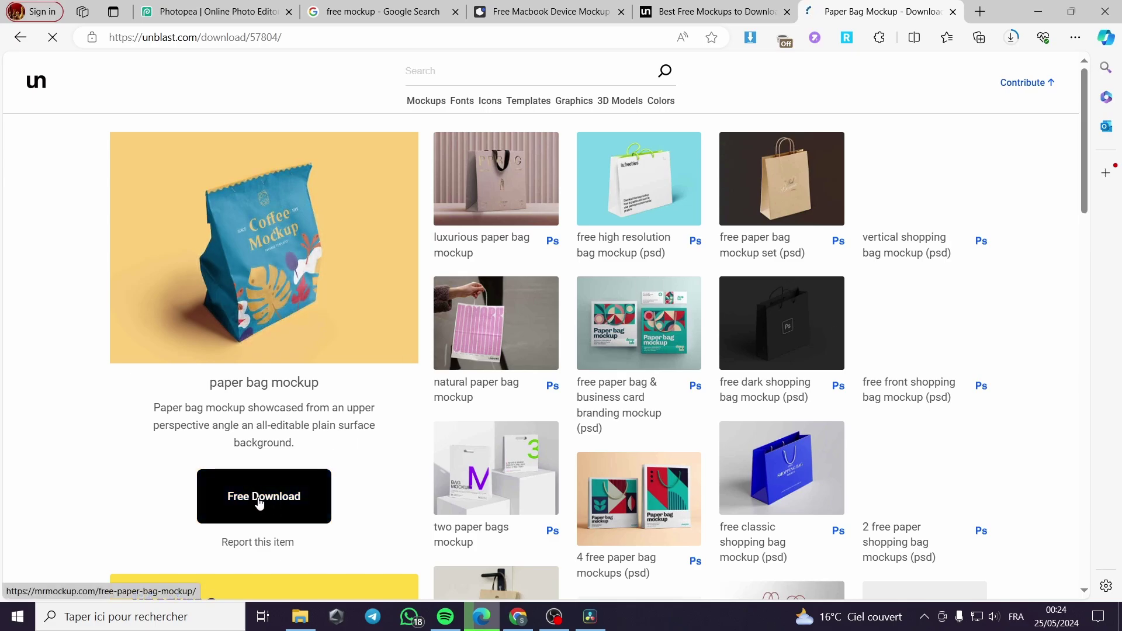
click(260, 501)
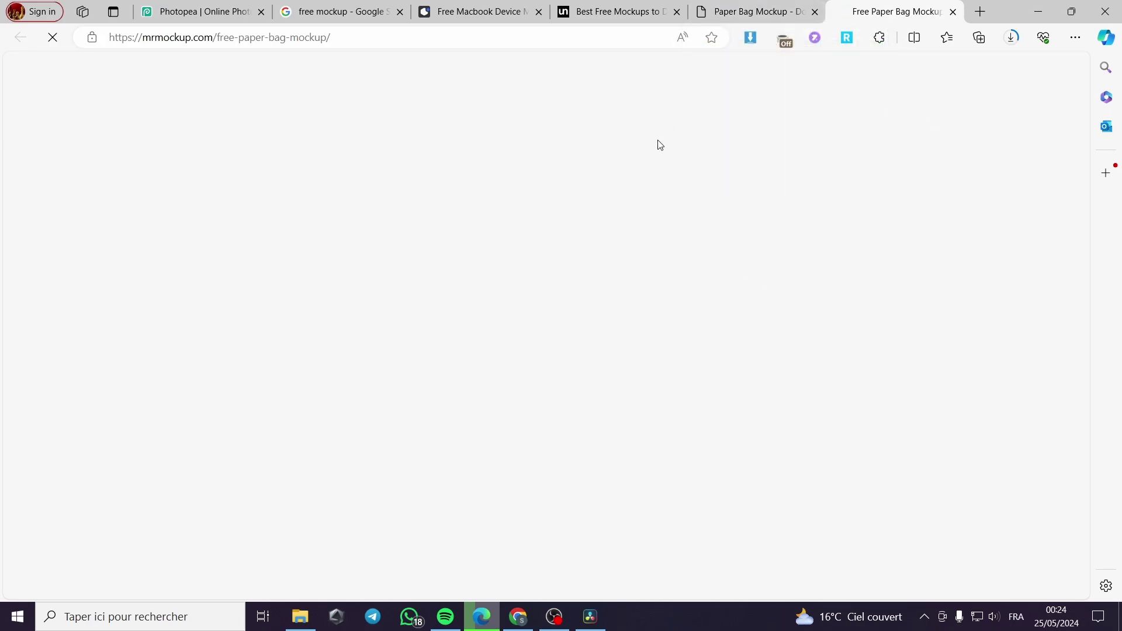
Confirm Free-Paper-Bag-Mockup.zip (34.1 MB) is downloading, then close the Paper Bag Mockup tab
click(760, 7)
click(878, 7)
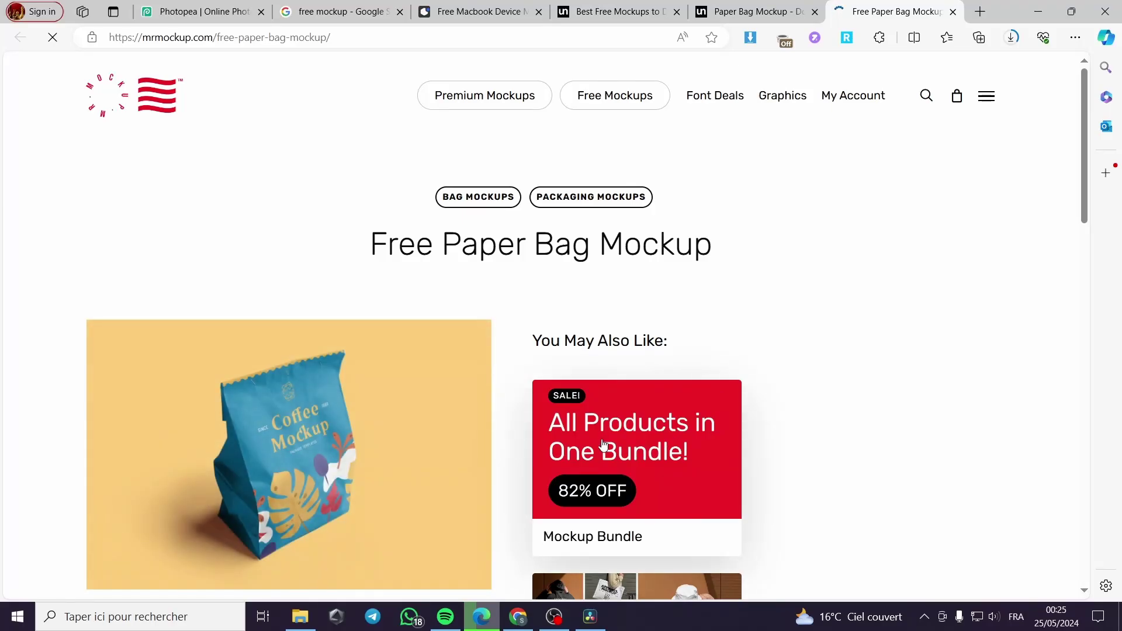
scroll(807, 403, down, 4)
scroll(808, 406, down, 10)
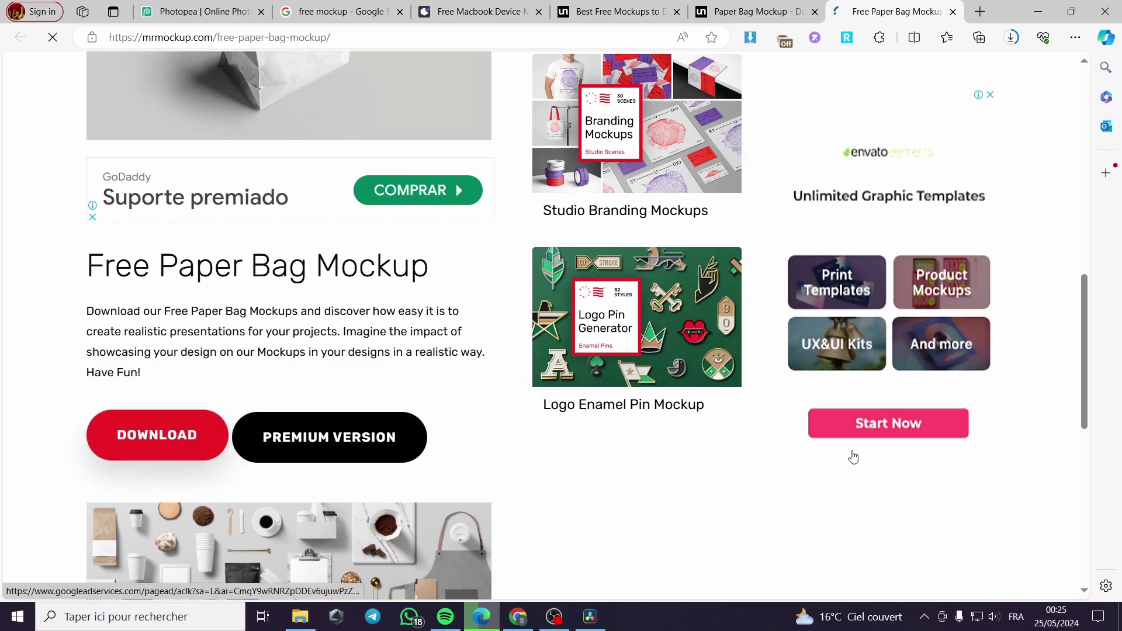
scroll(760, 424, up, 7)
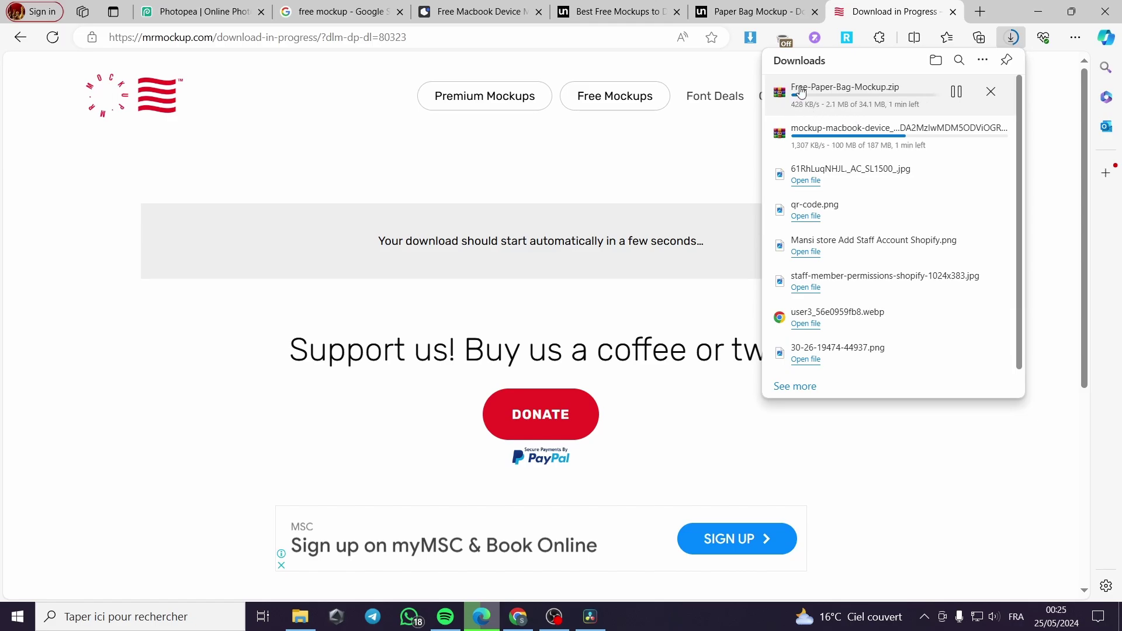
click(814, 12)
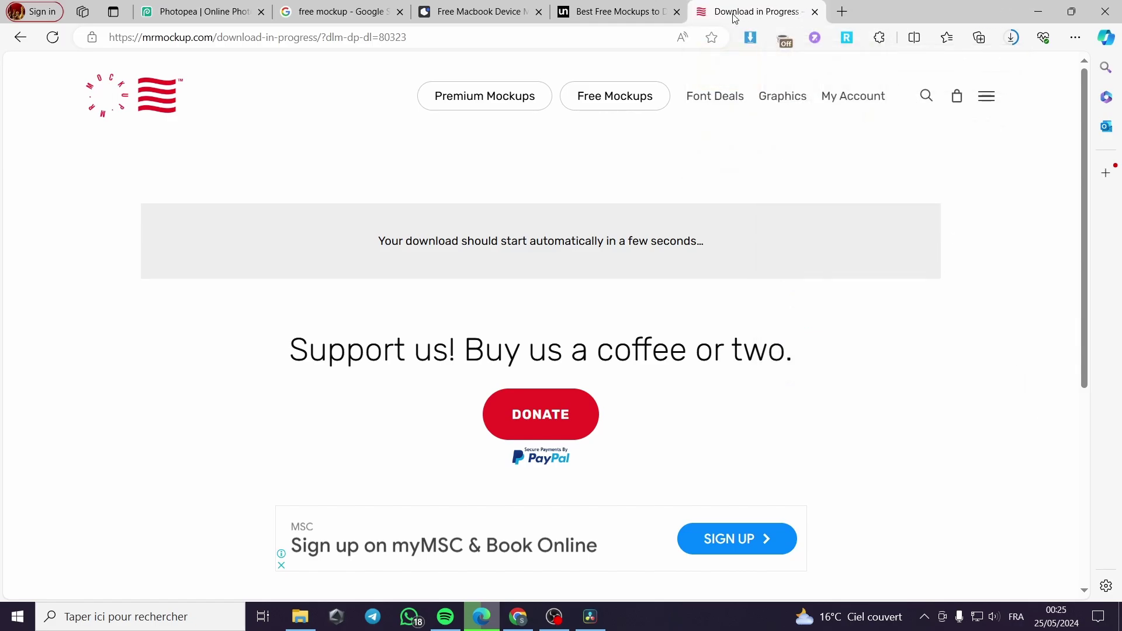
Close the Best Free Mockups and Free Macbook Device Mockup tabs and show the desktop
click(677, 12)
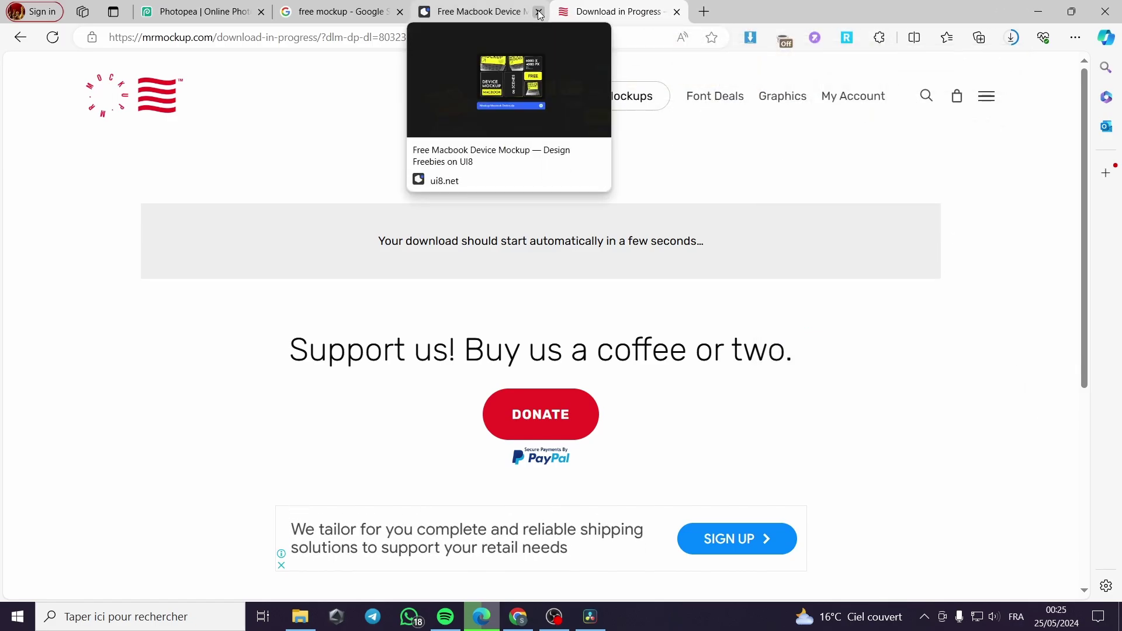
click(539, 12)
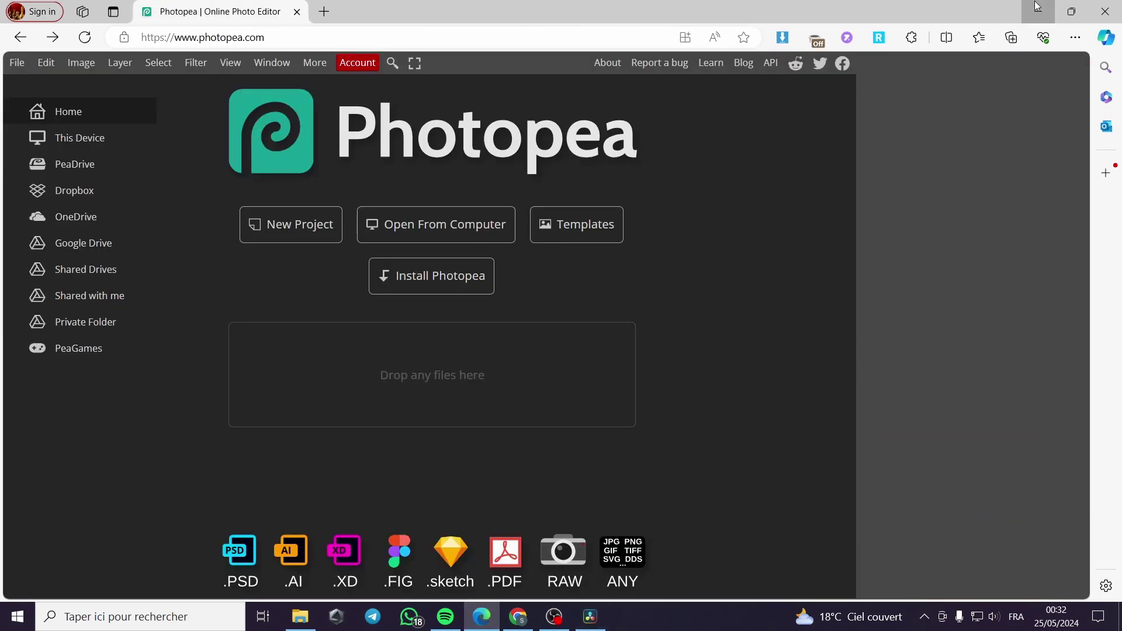
key(super+d)
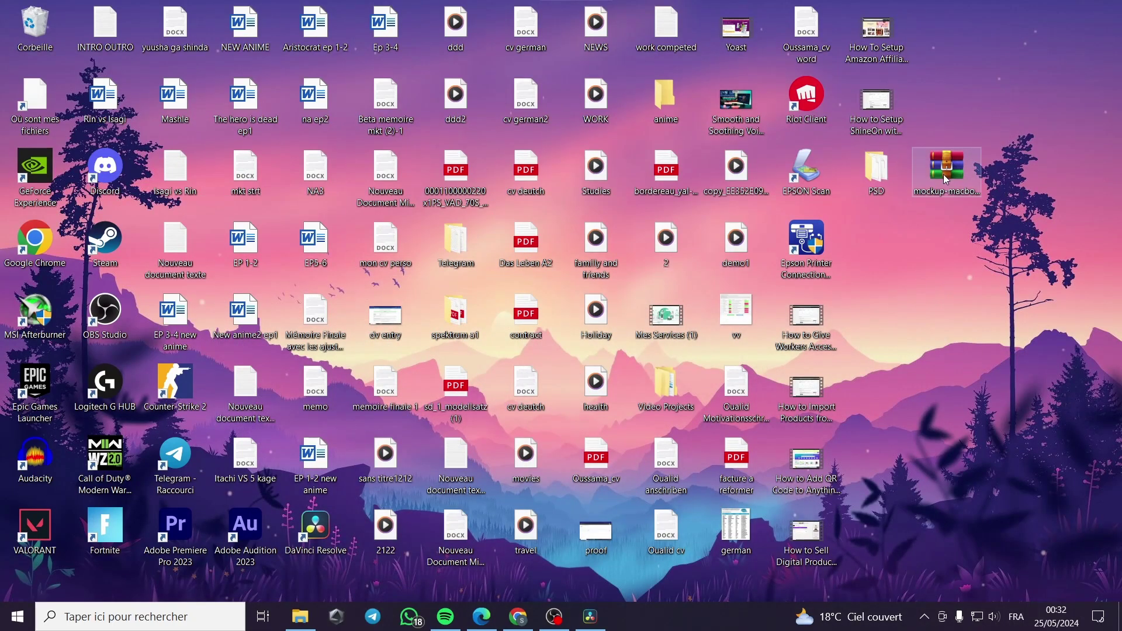
Drag mockup 16 inch.psd from the PSD folder into Photopea to open it
double_click(876, 171)
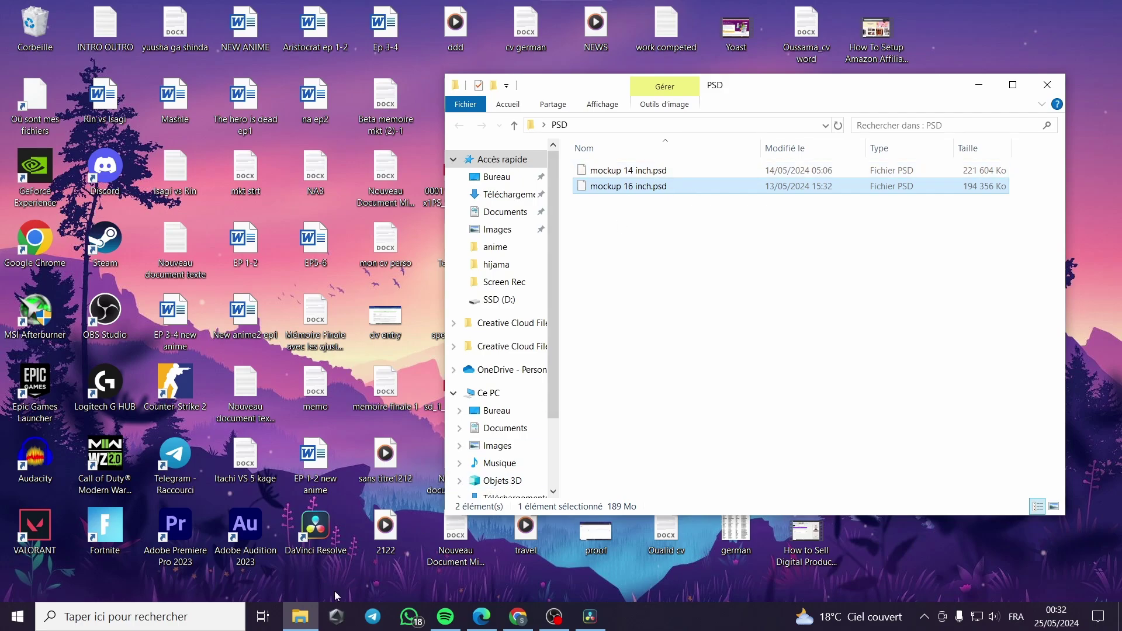
click(312, 622)
click(480, 617)
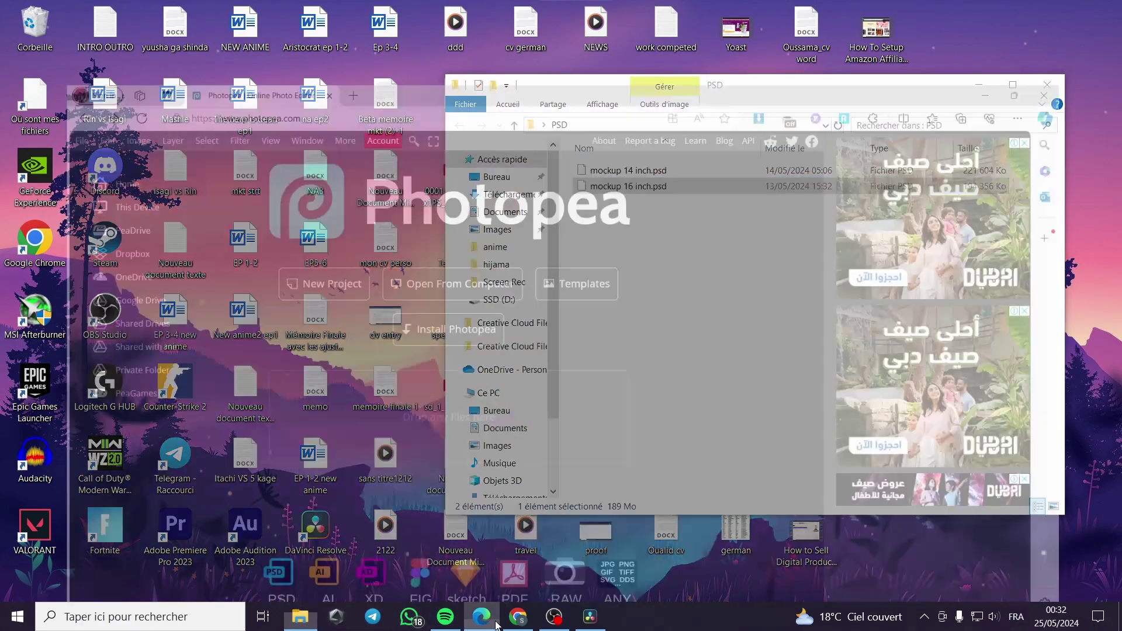
click(300, 617)
drag(794, 87, 909, 98)
drag(770, 201, 357, 371)
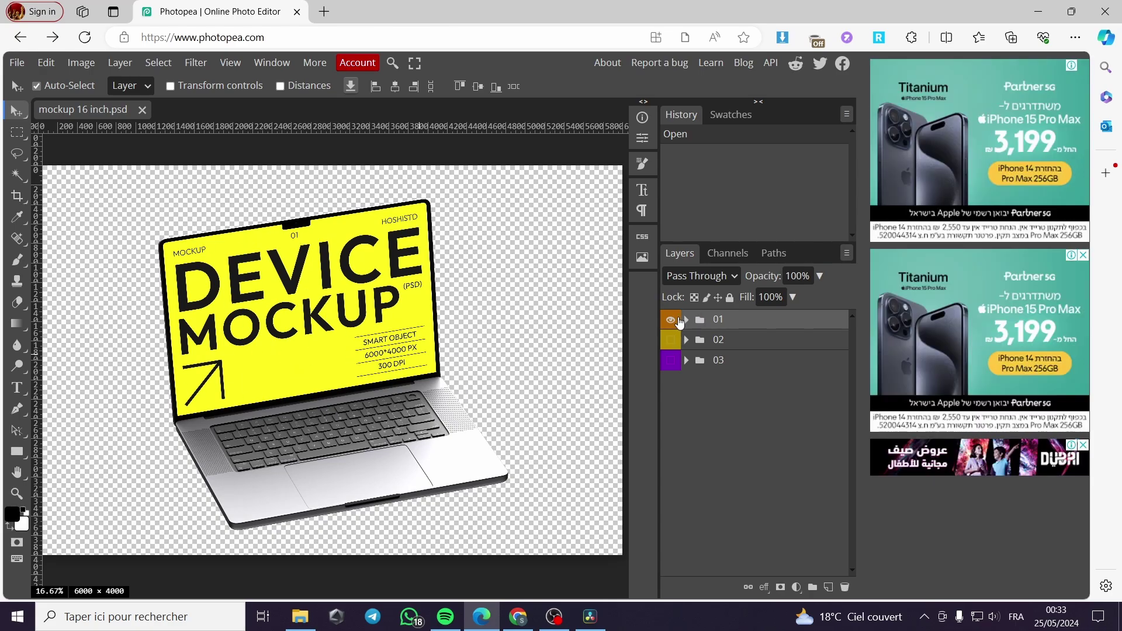
Expand and collapse groups 01, 02 and 03 to inspect their contents
click(687, 320)
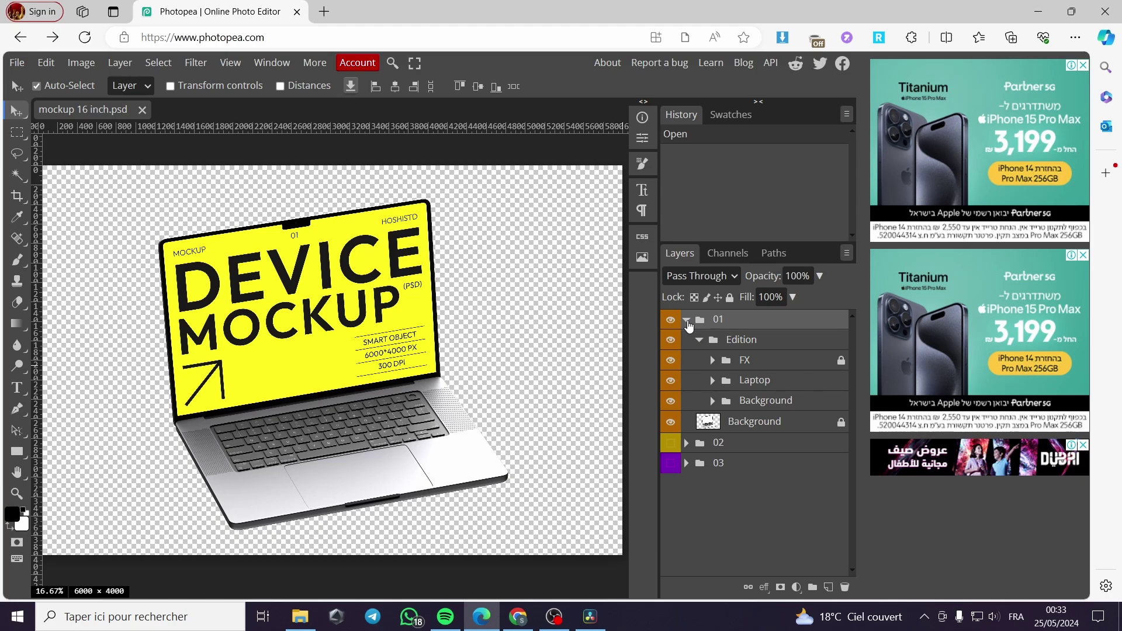
click(687, 444)
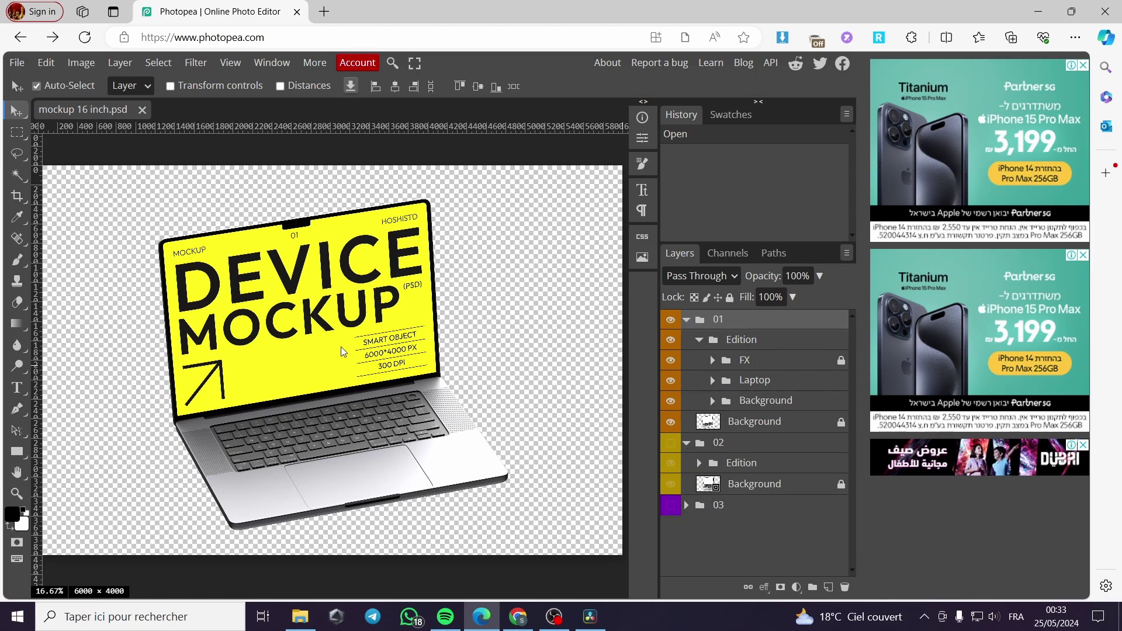
click(739, 485)
click(686, 506)
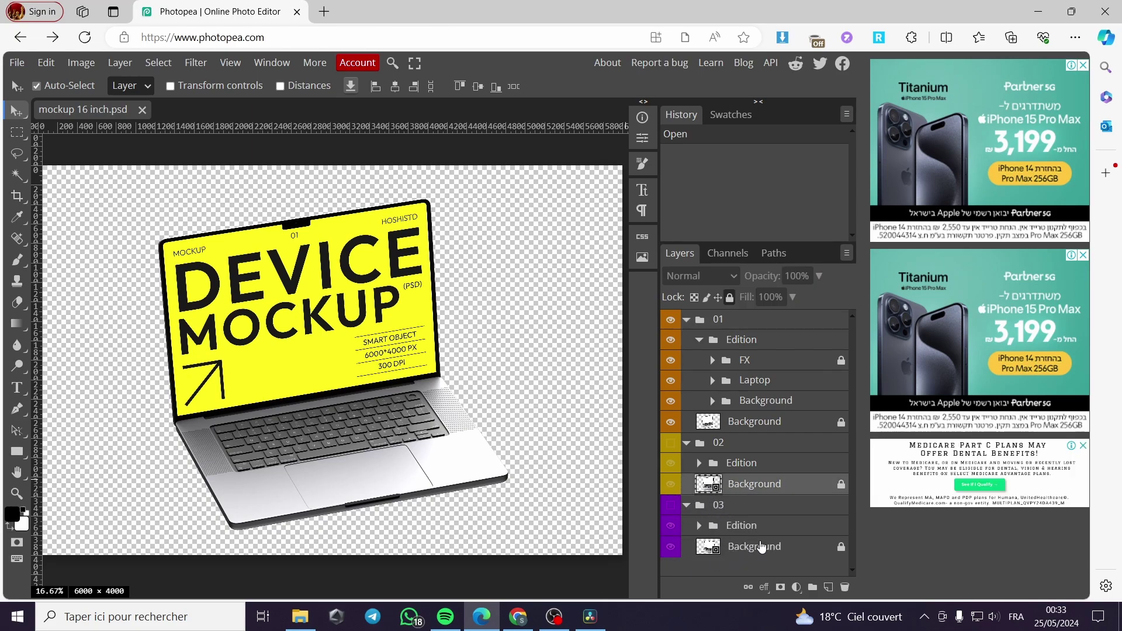
click(687, 506)
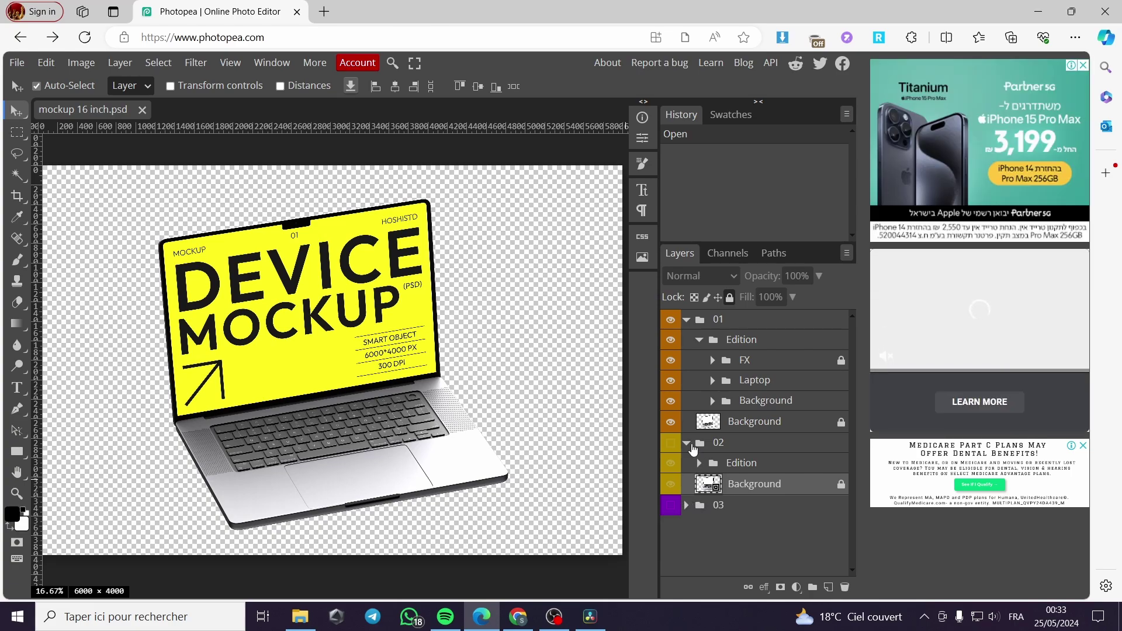
click(687, 444)
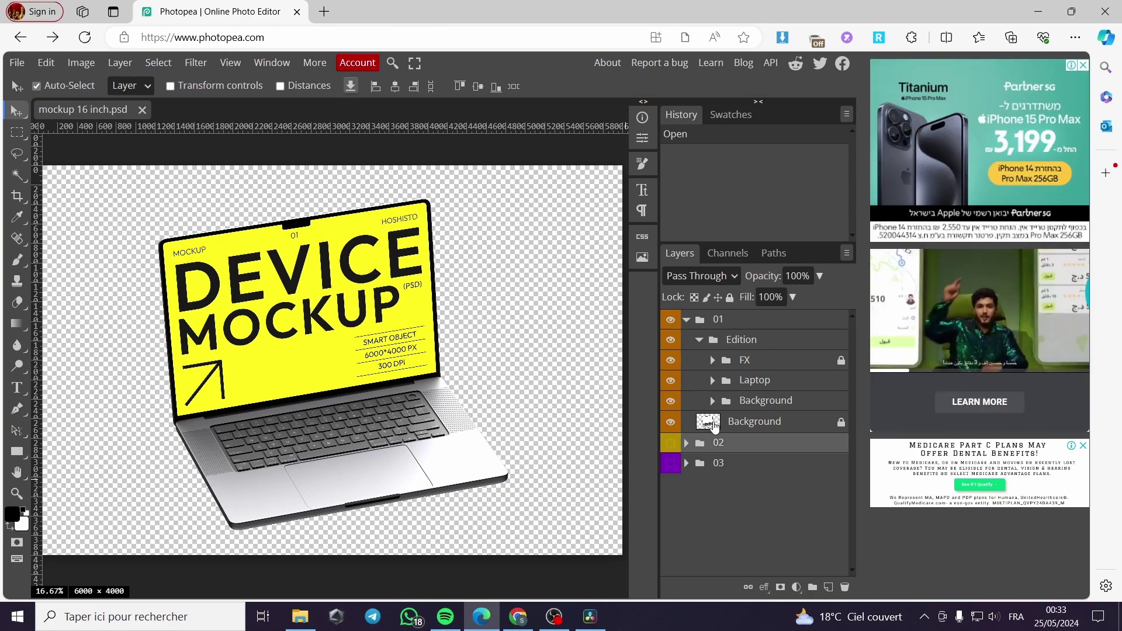
Toggle group visibility to show only group 01, then expand its Laptop group
click(670, 319)
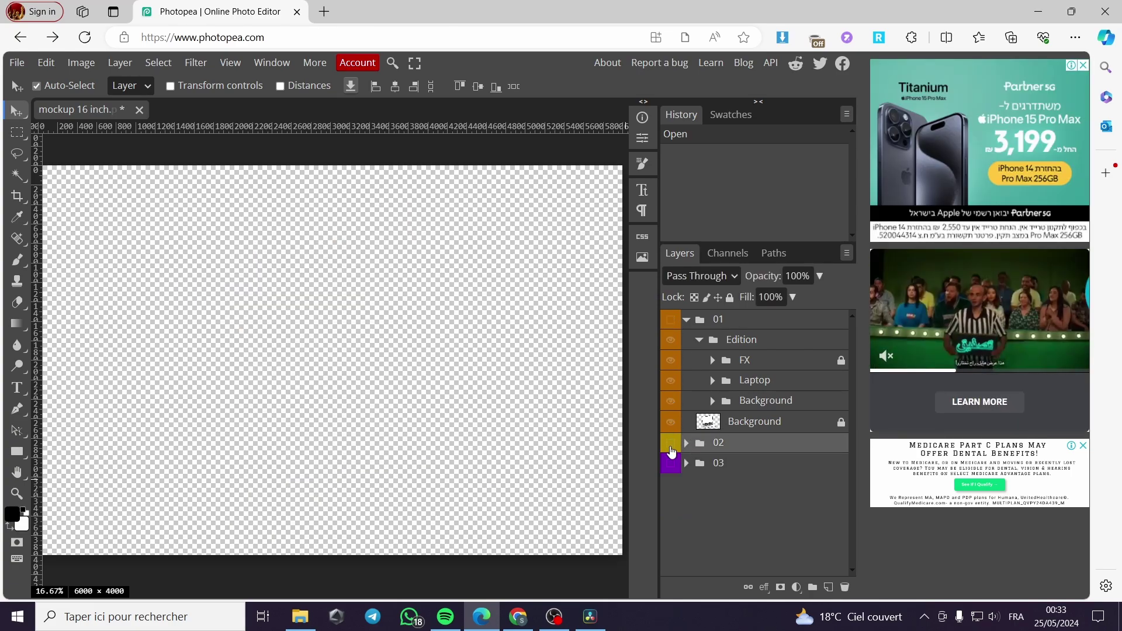
click(672, 444)
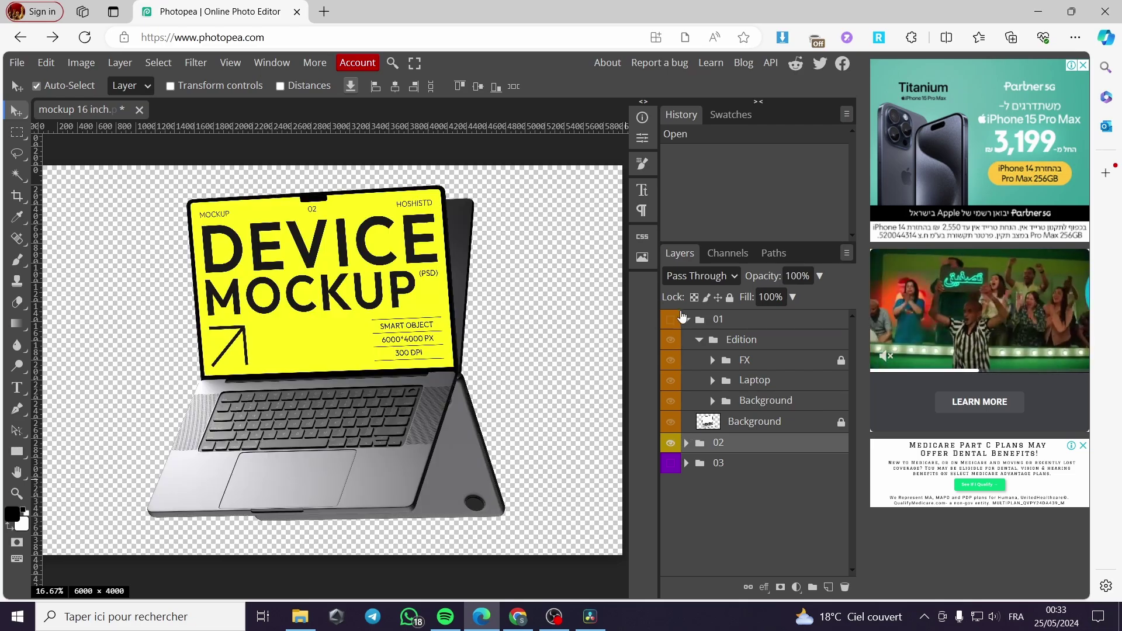
click(671, 443)
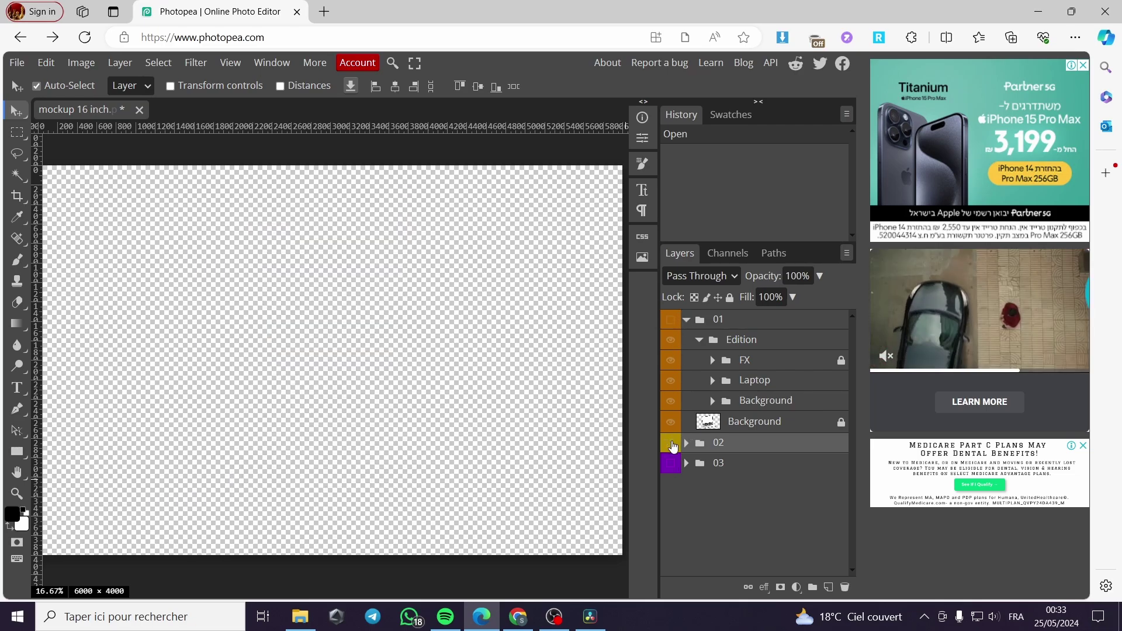
click(670, 319)
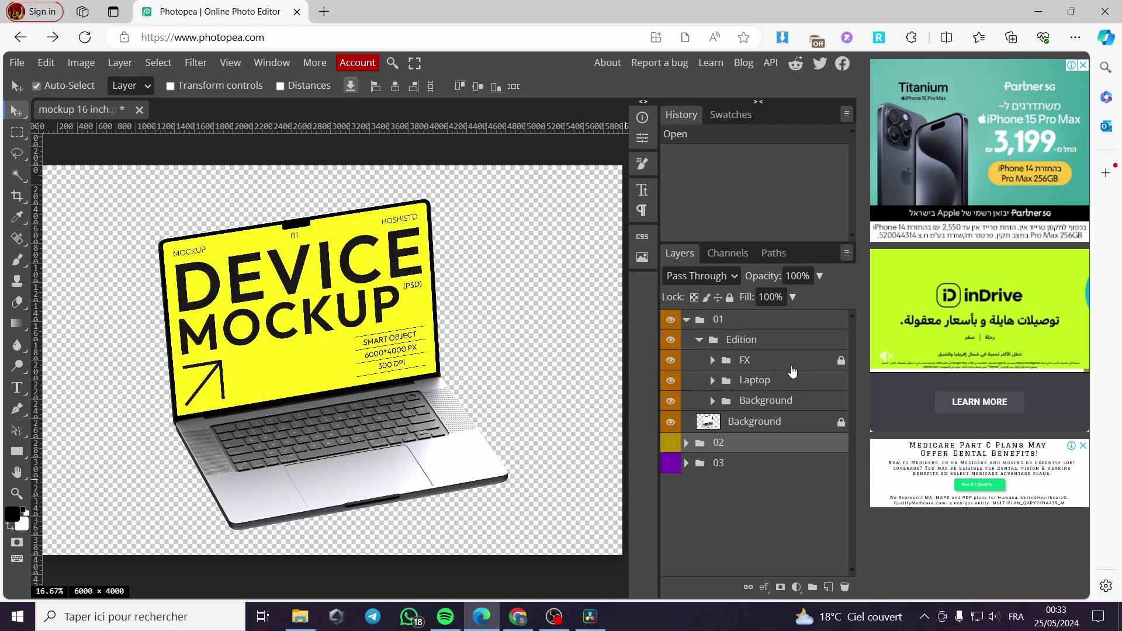
click(713, 381)
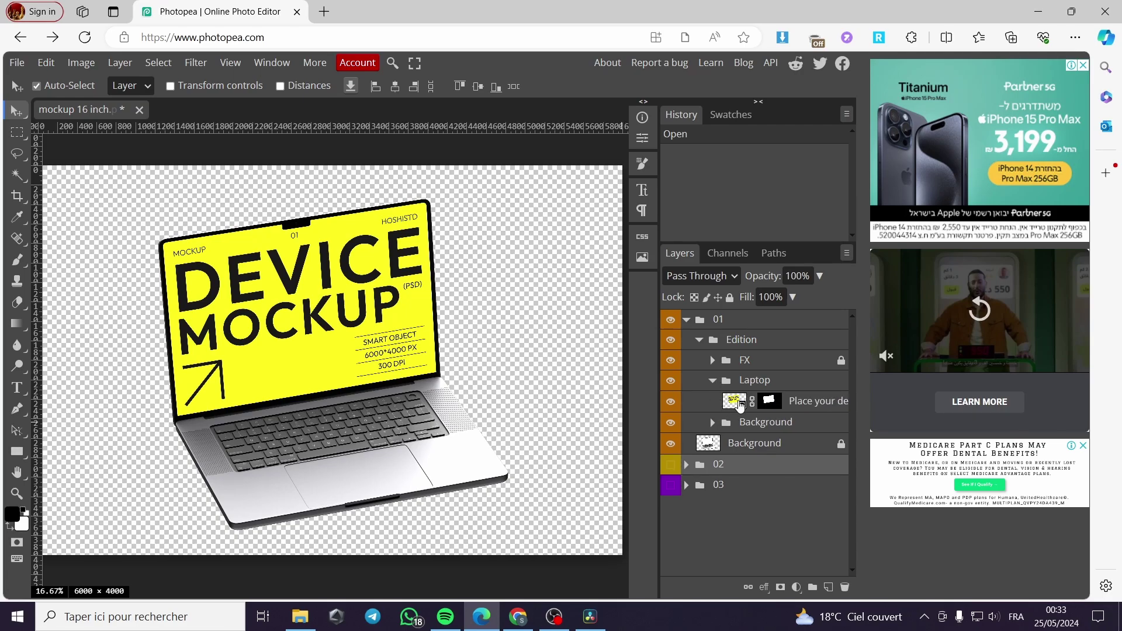
Open the laptop screen's smart object, Rectangle 1.psd, for editing
double_click(732, 402)
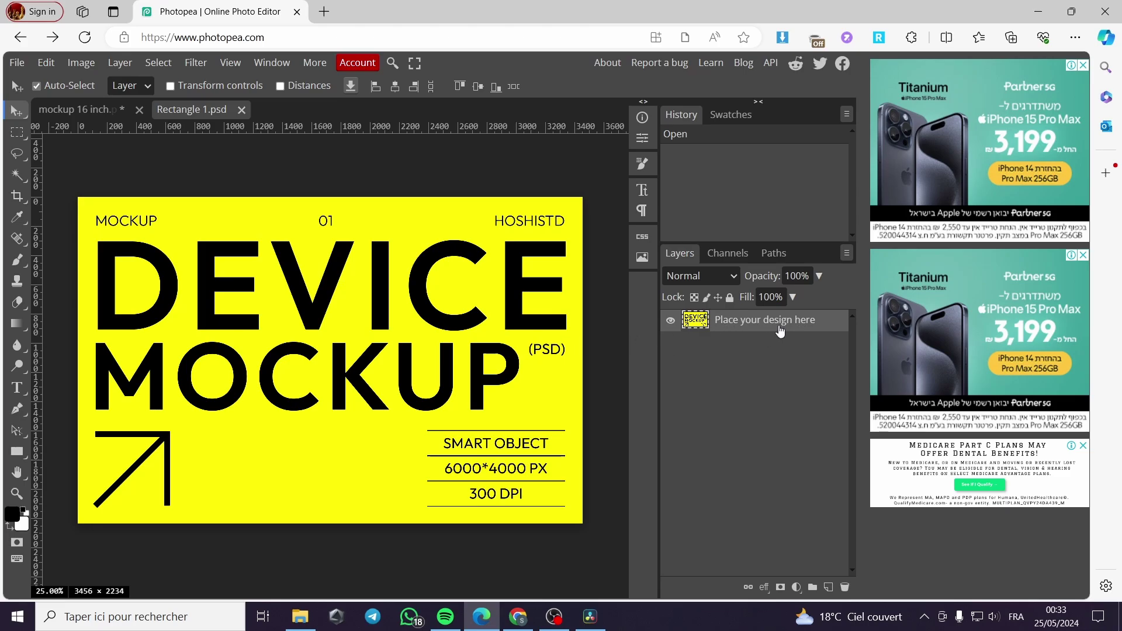
double_click(780, 330)
click(725, 378)
Place the coffee t-shirt image from Downloads, then delete that unwanted layer
click(15, 63)
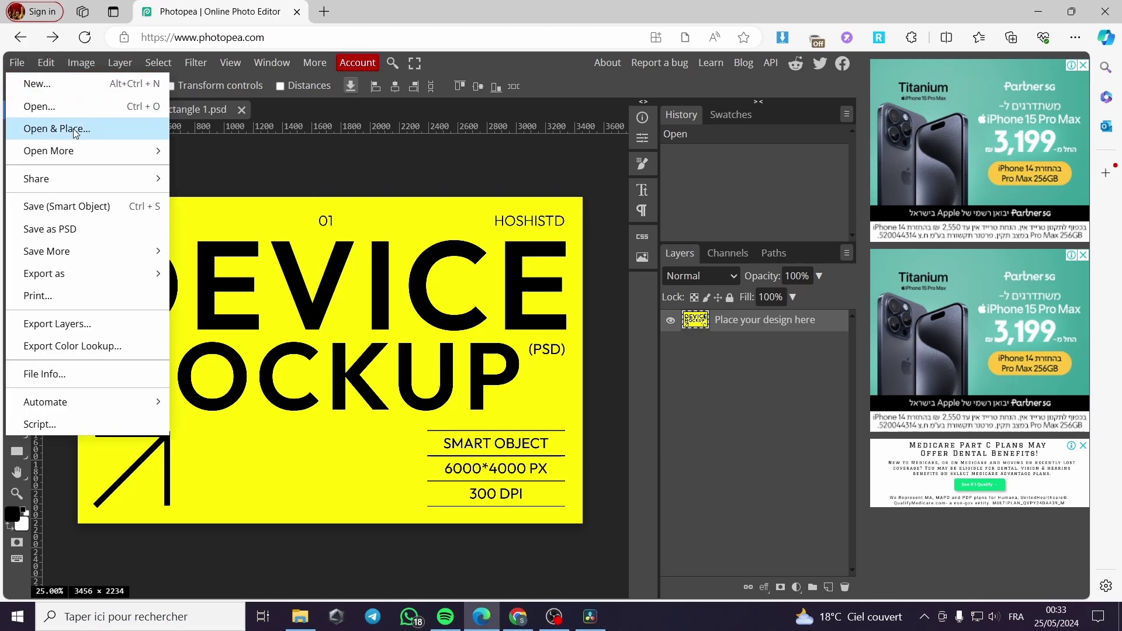
click(55, 130)
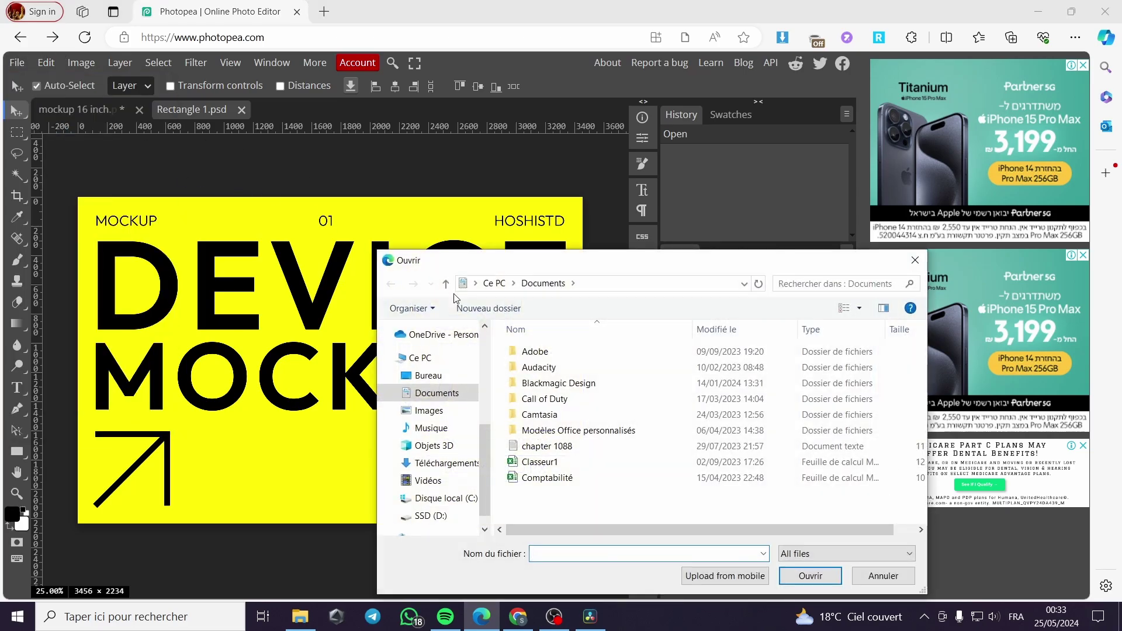
click(447, 462)
scroll(665, 398, down, 5)
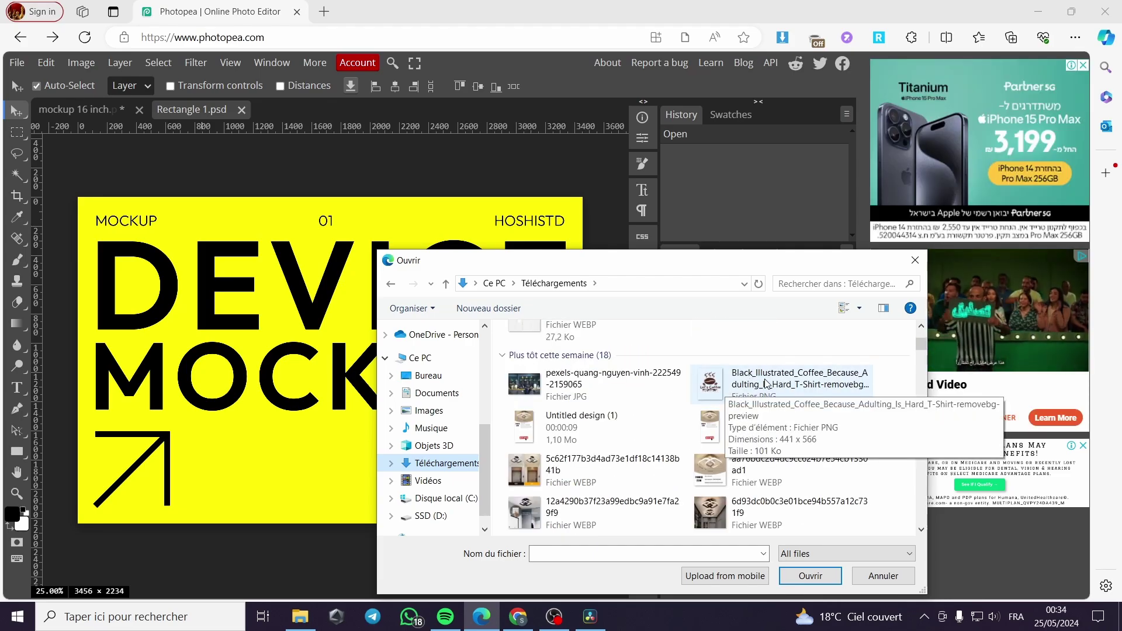
double_click(766, 384)
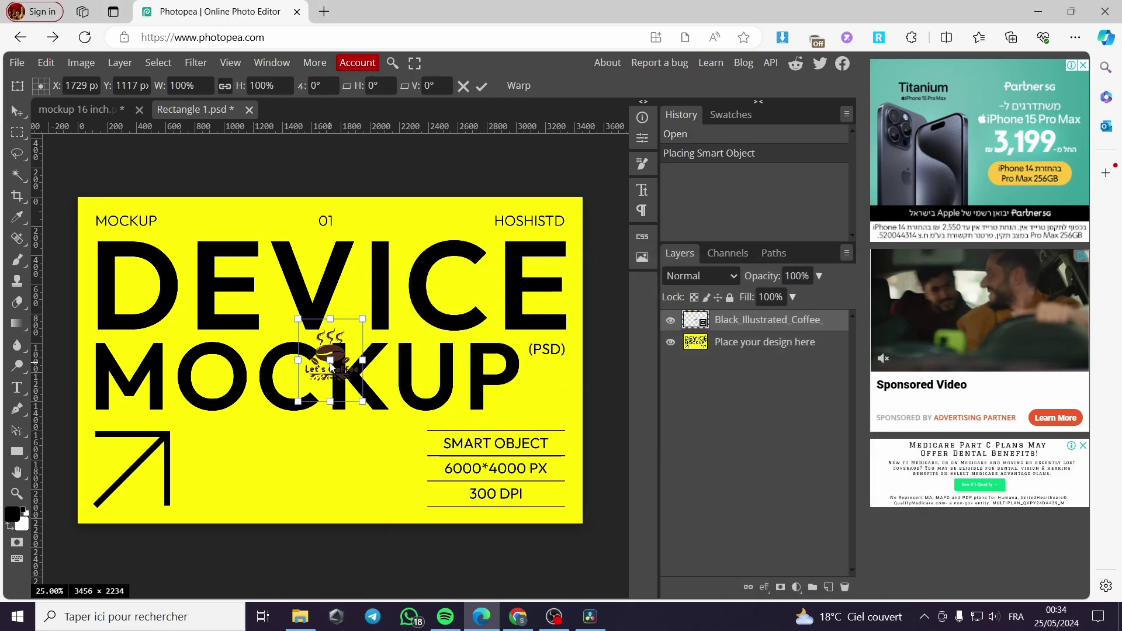
key(Return)
key(Delete)
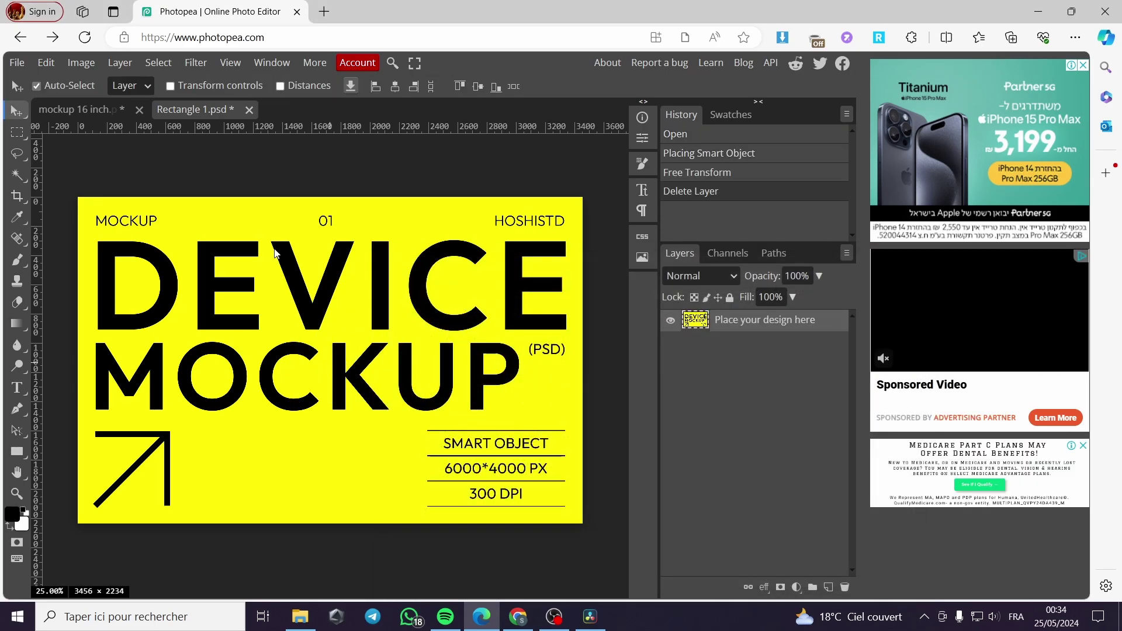
Open & Place the Co. banner image into the smart object
click(17, 63)
click(41, 115)
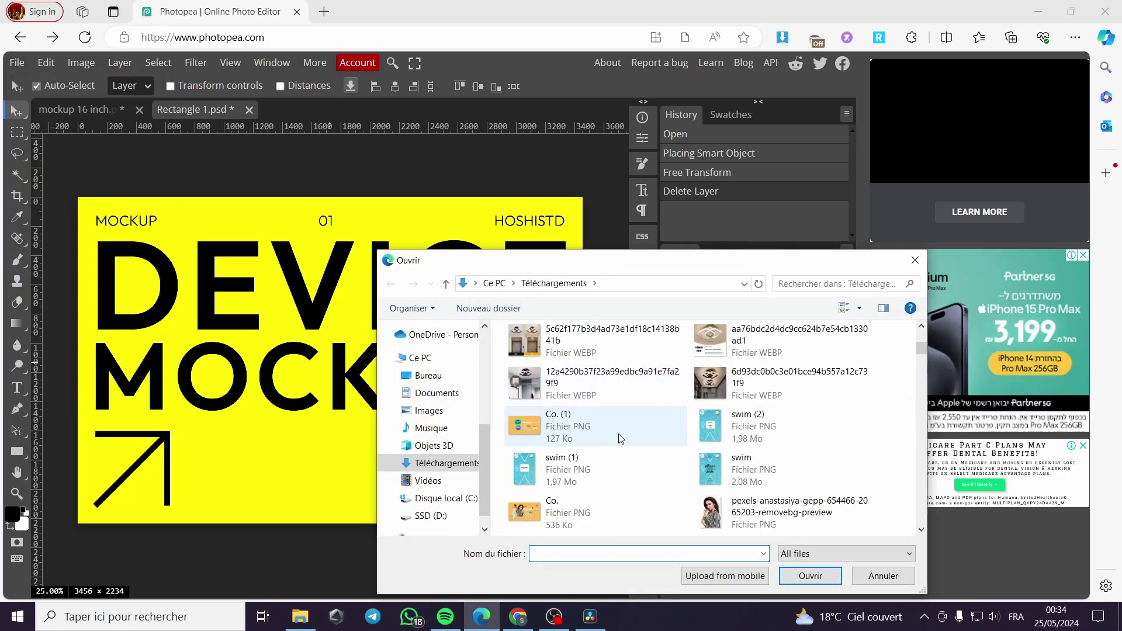
double_click(570, 499)
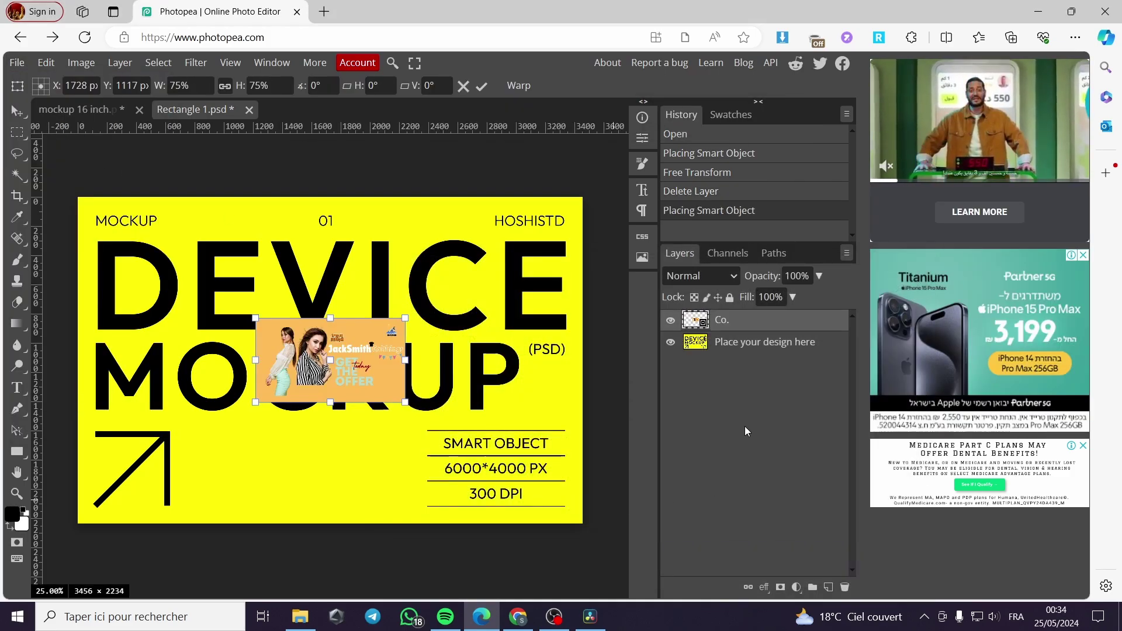
Move the JackSmith banner to the canvas's top-left corner and enlarge it over the screen design
drag(366, 368, 191, 249)
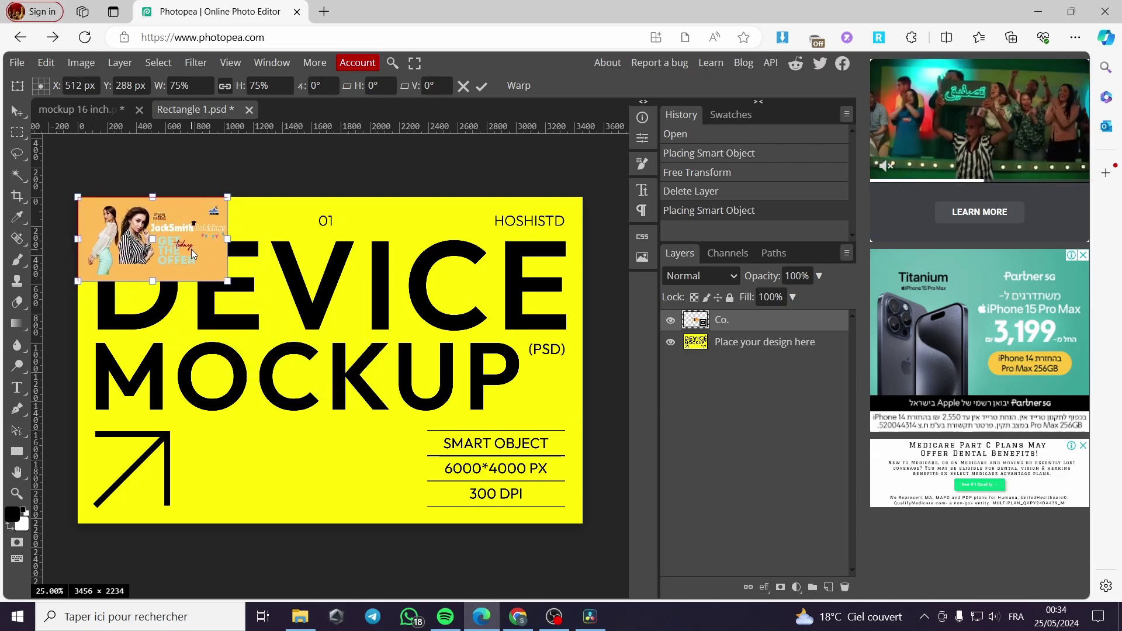
drag(231, 287, 589, 466)
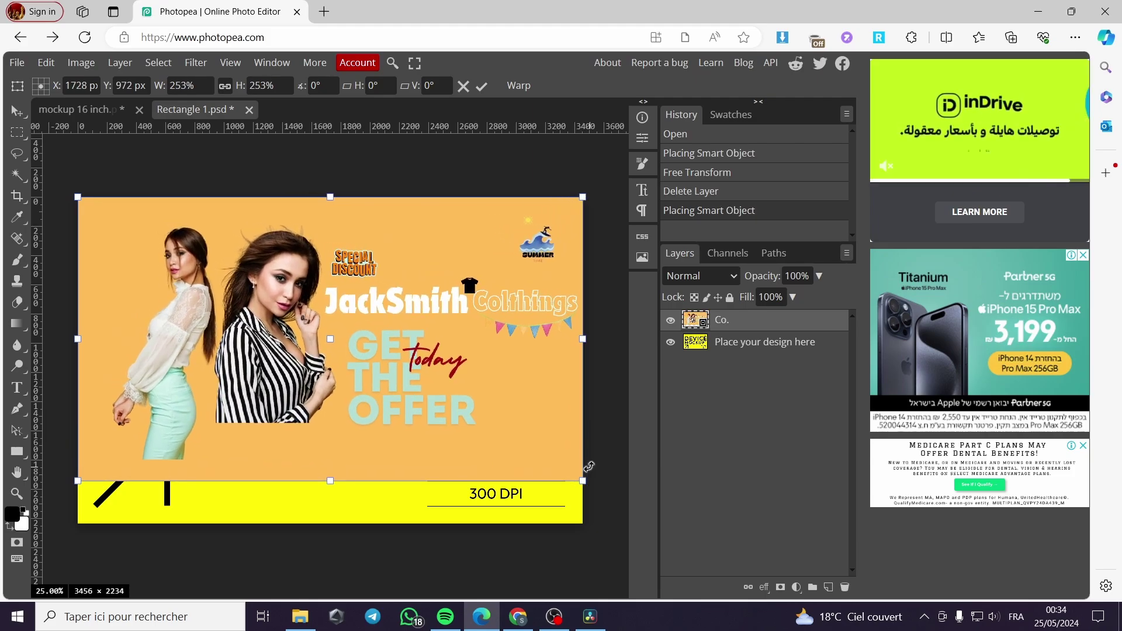
drag(333, 482, 328, 524)
drag(459, 412, 452, 412)
drag(599, 525, 572, 510)
drag(309, 509, 310, 526)
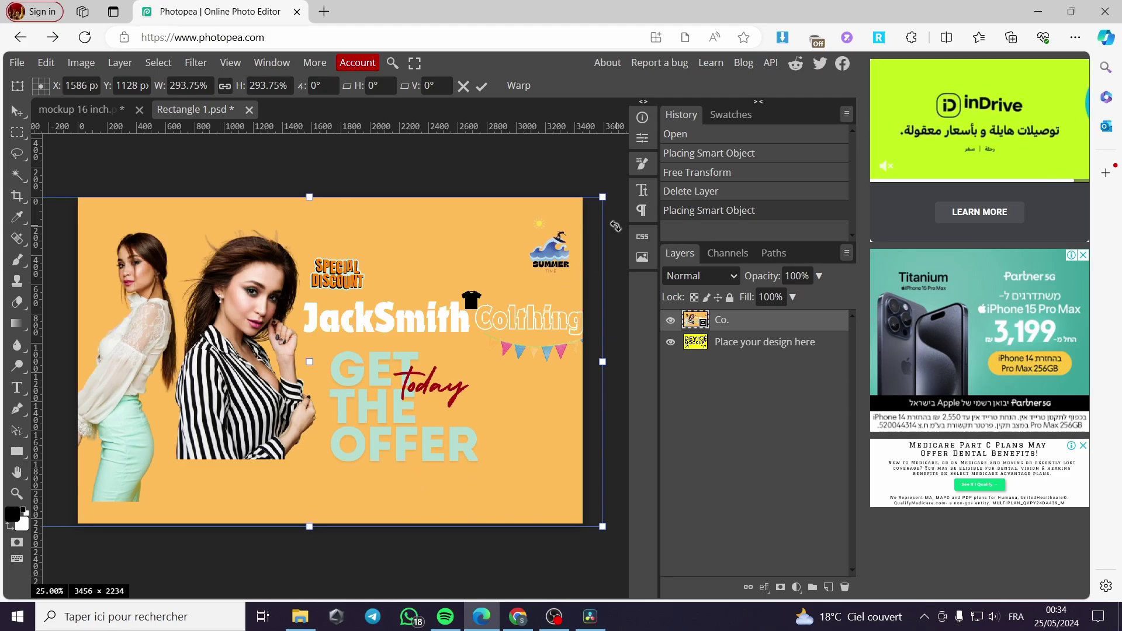
Fit the banner to the canvas edges, commit it, and delete the yellow placeholder layer
drag(603, 362, 581, 364)
drag(297, 203, 300, 197)
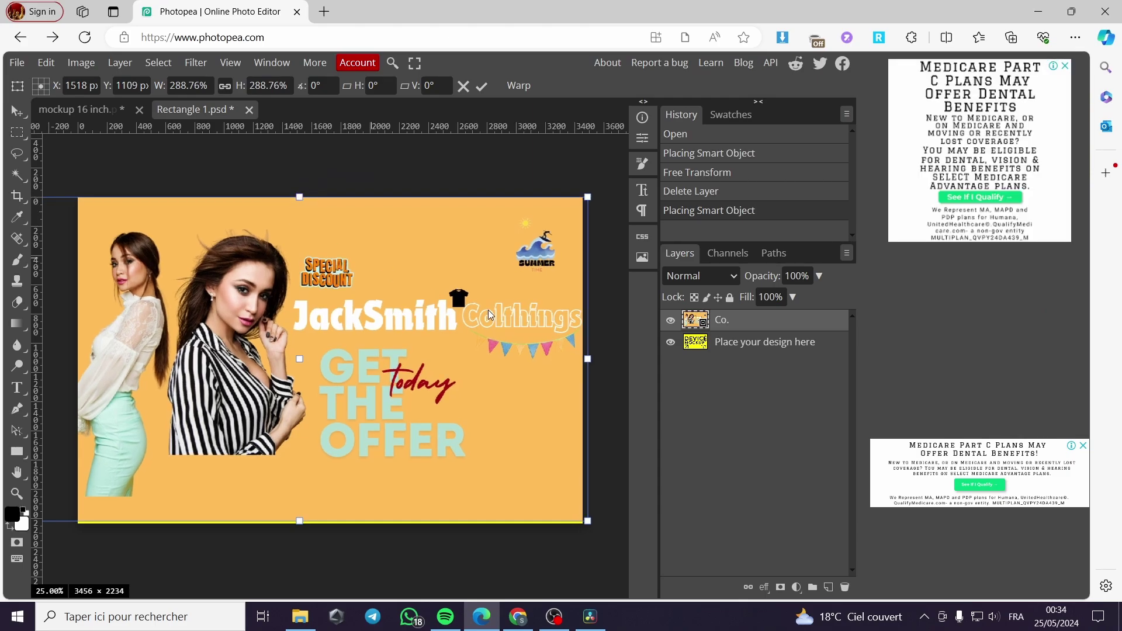
click(738, 348)
key(Delete)
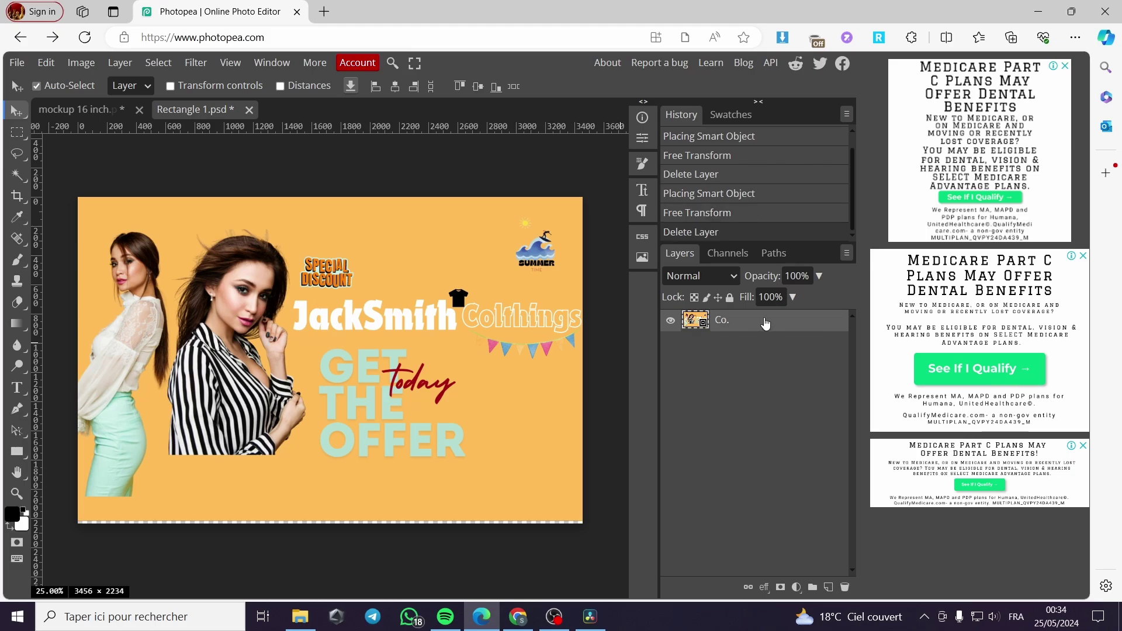
Switch between the mockup and screen design tabs, cancelling the Layer Style dialog
click(83, 108)
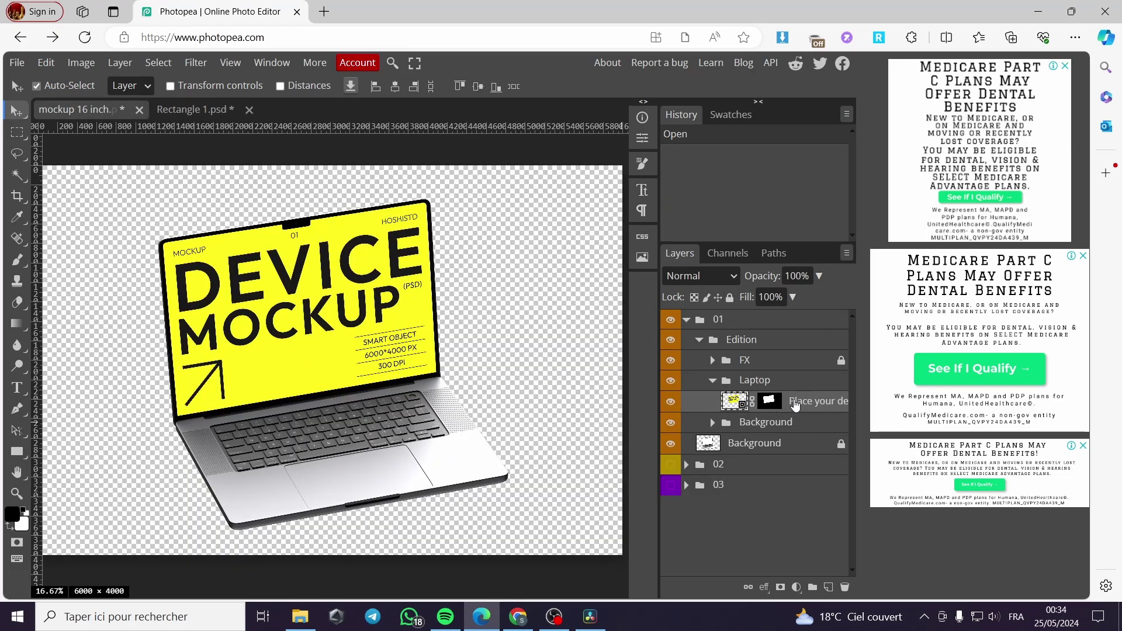
click(181, 110)
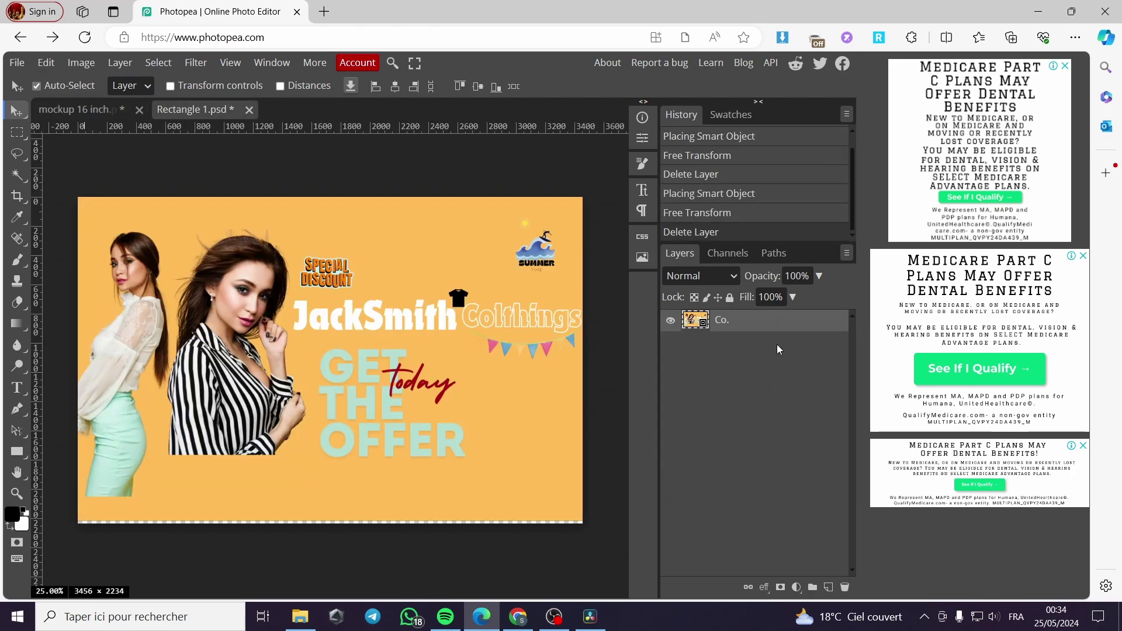
double_click(752, 327)
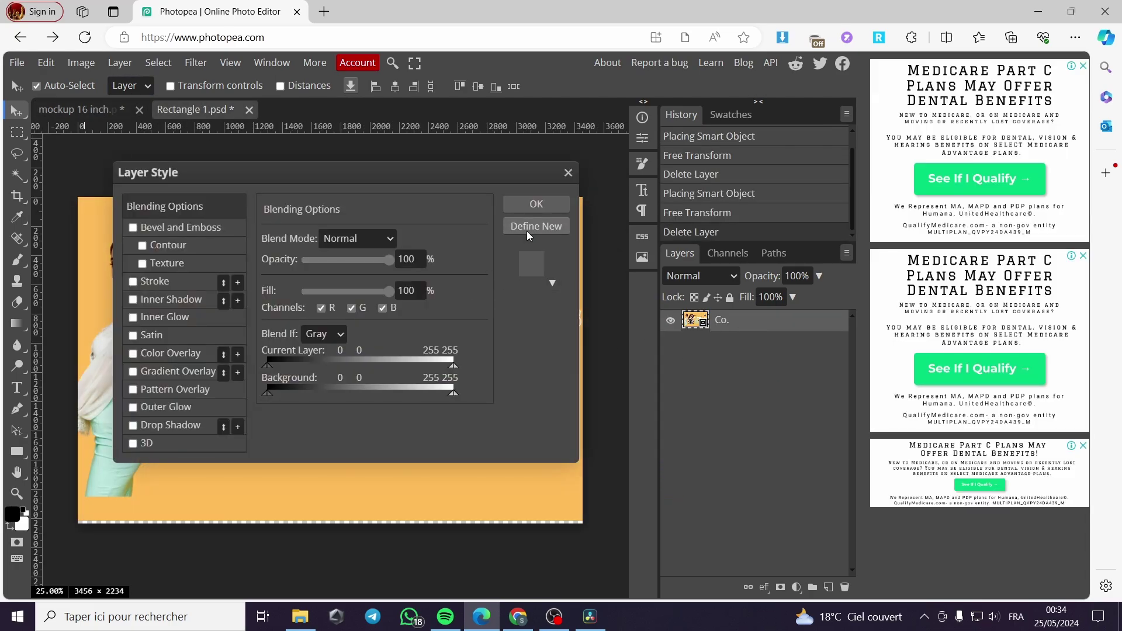
click(536, 204)
Back in mockup 16 inch.psd, view the banner-updated laptop screen and hide 01's Edition group
click(52, 110)
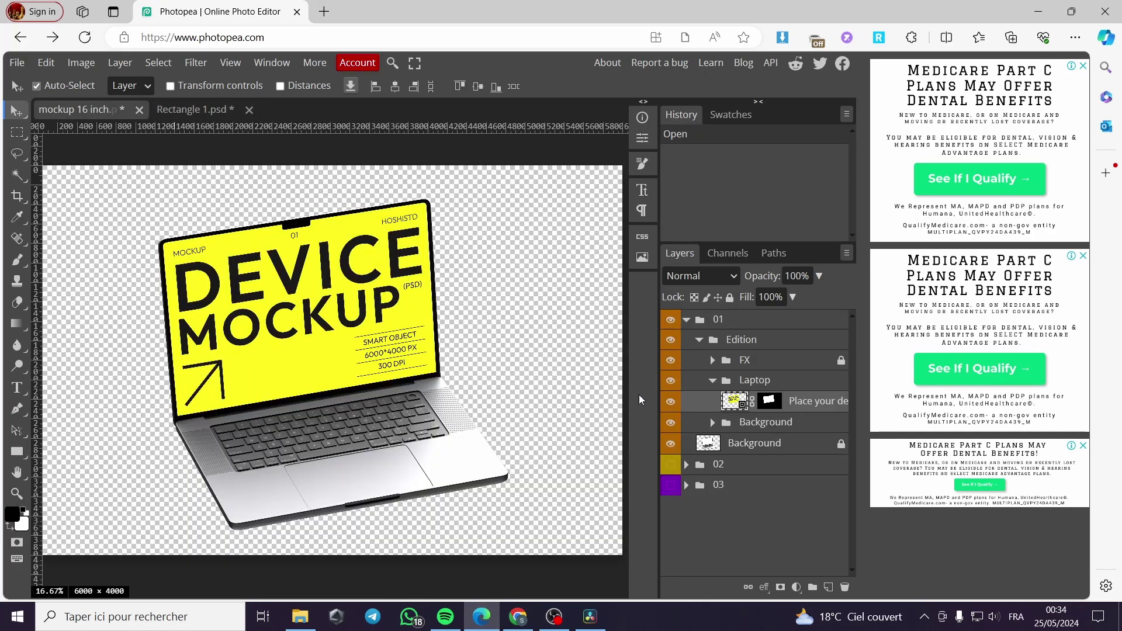
double_click(792, 404)
click(791, 386)
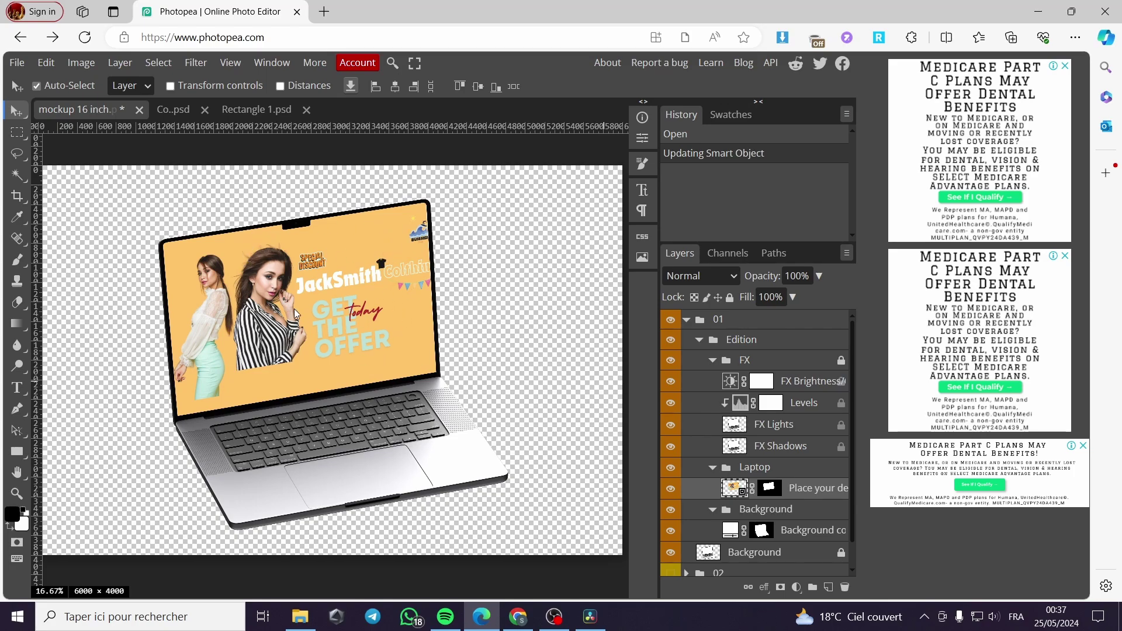
scroll(673, 402, down, 2)
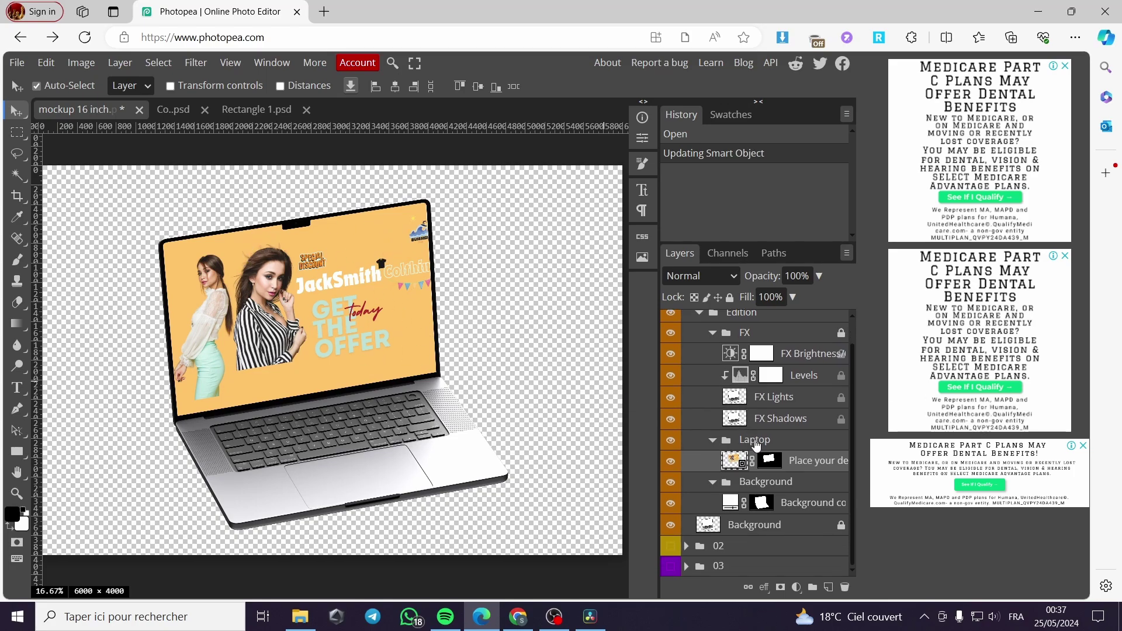
click(675, 315)
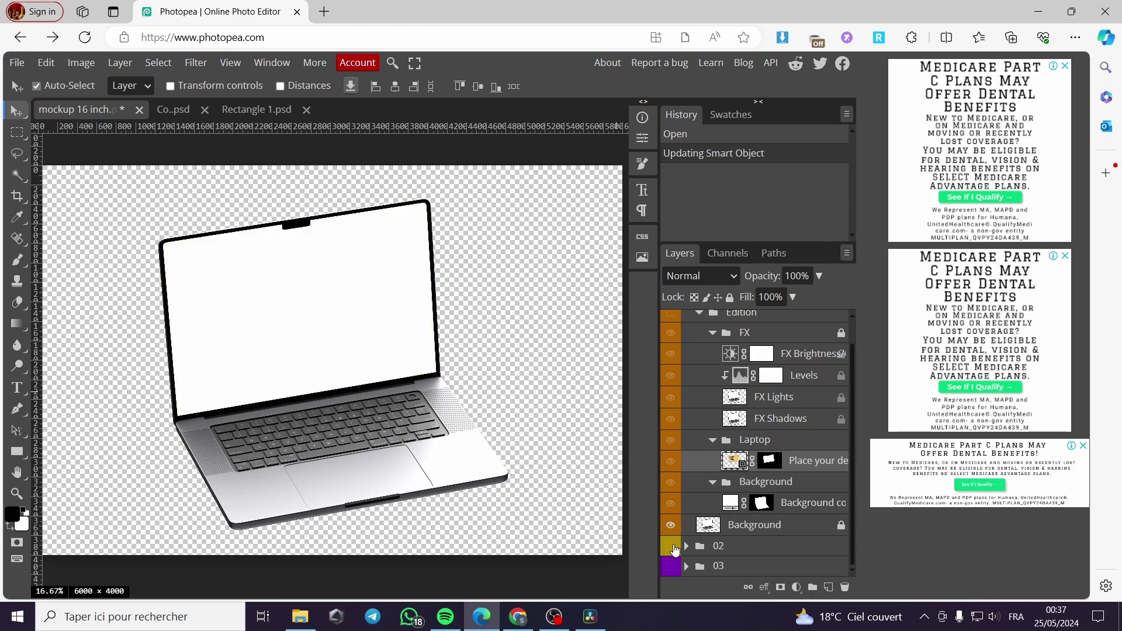
Hide laptop 01's Edition group and Background, show group 02, and open its screen smart object
click(672, 547)
click(386, 302)
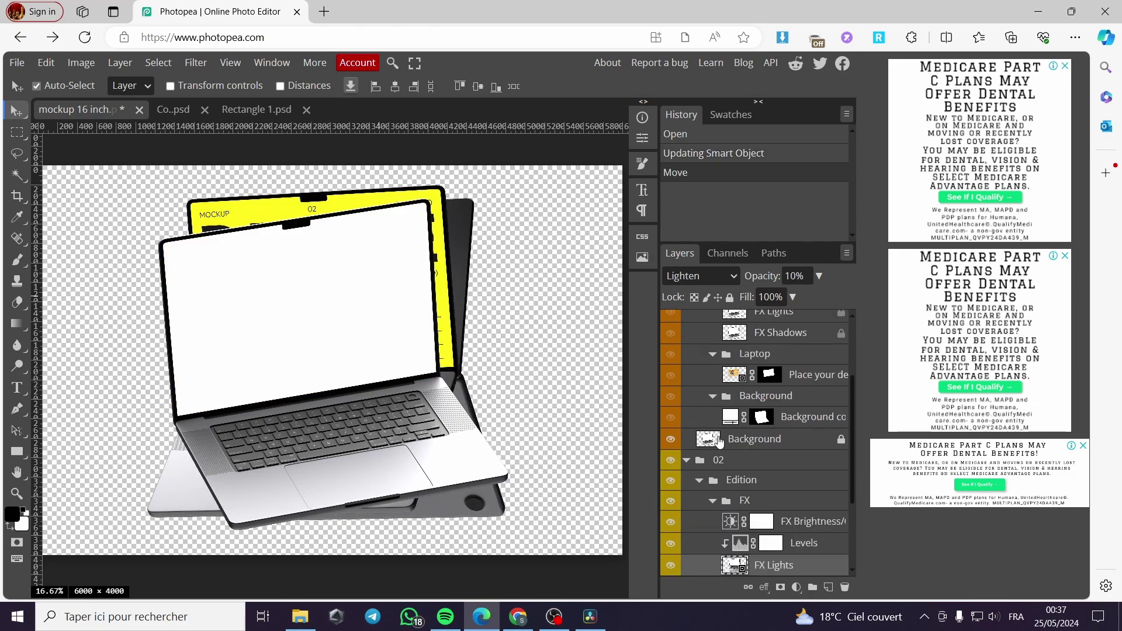
click(671, 439)
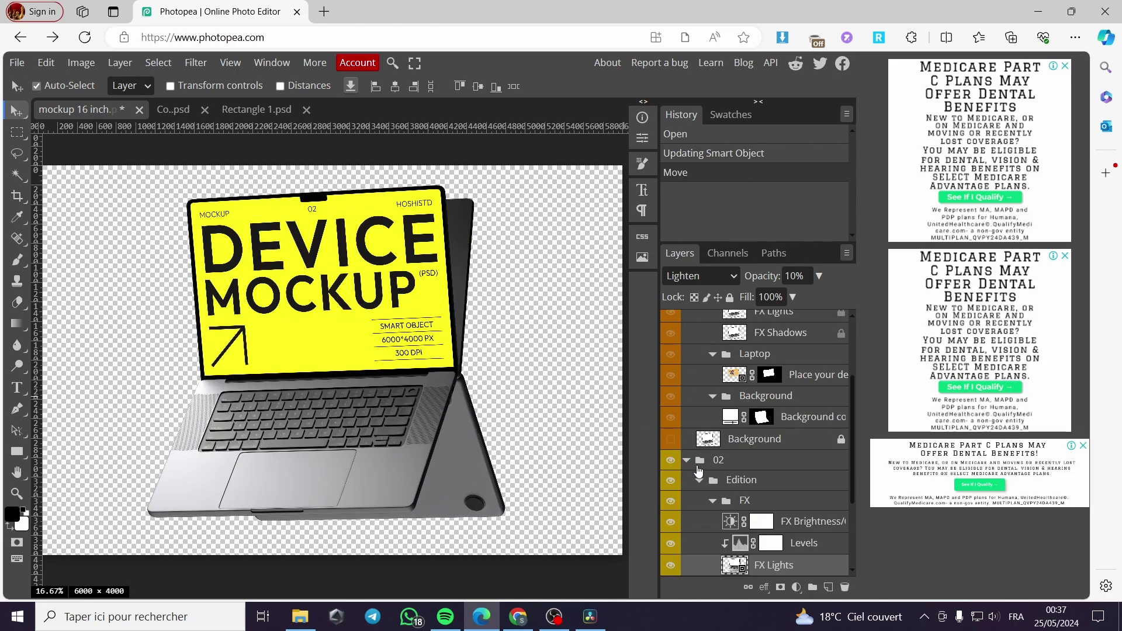
scroll(727, 503, down, 2)
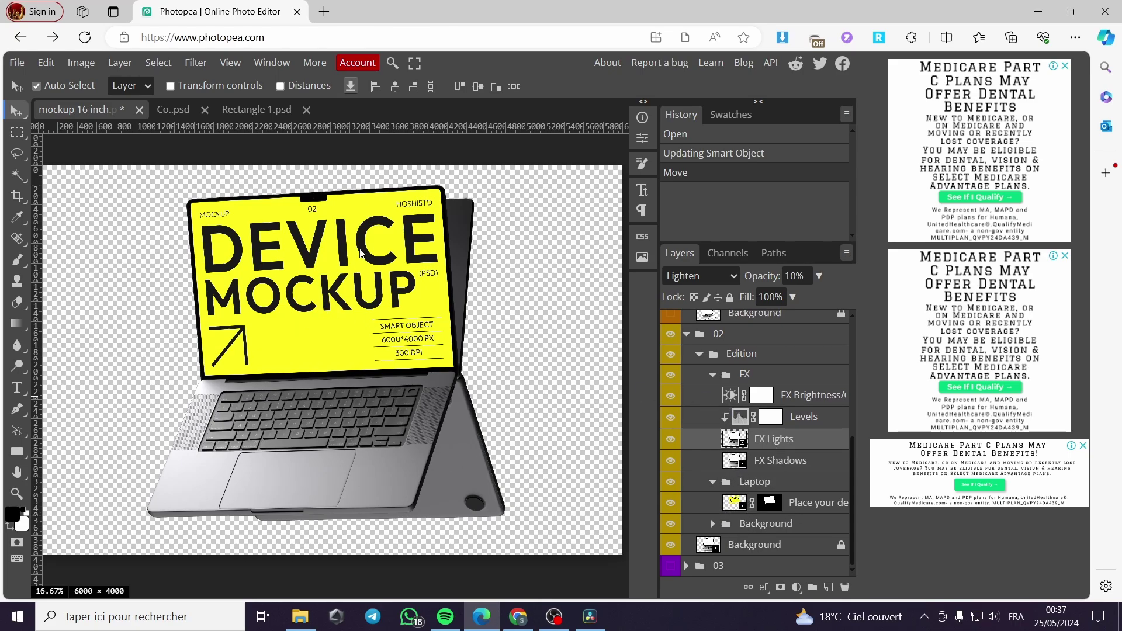
double_click(735, 502)
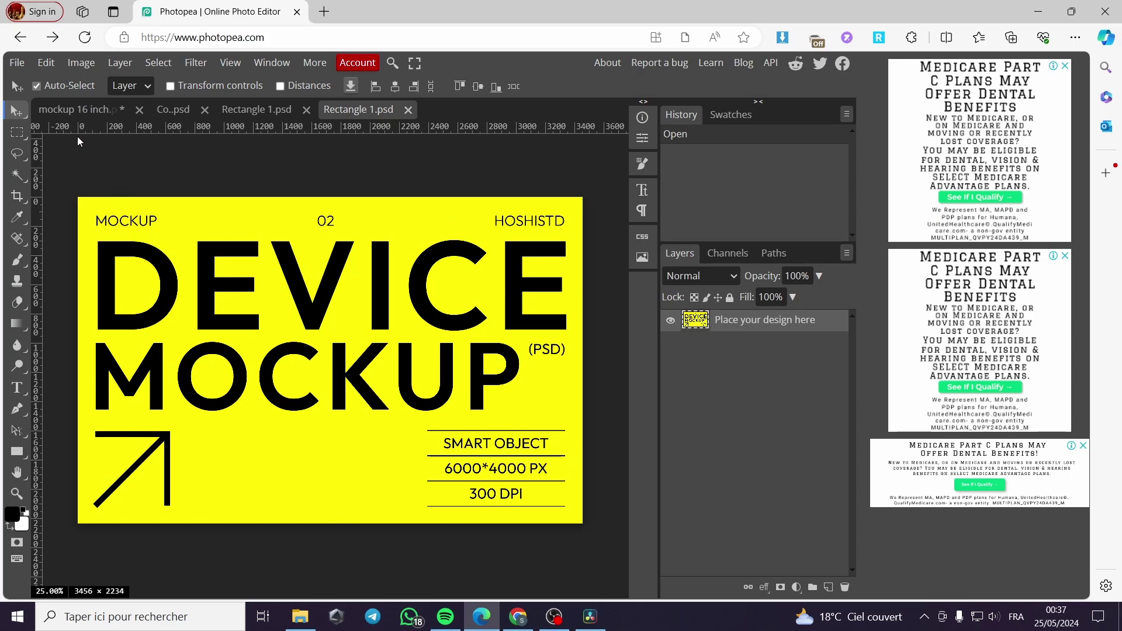
Open & Place the Coming Soon image into the second screen design
click(18, 62)
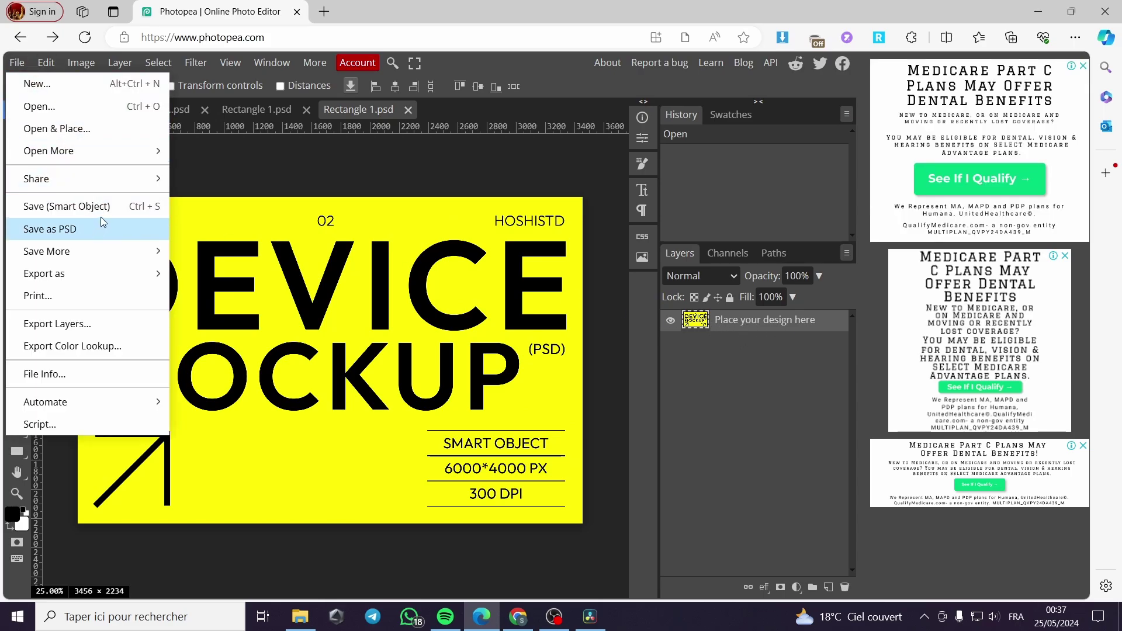
click(82, 134)
scroll(624, 445, down, 3)
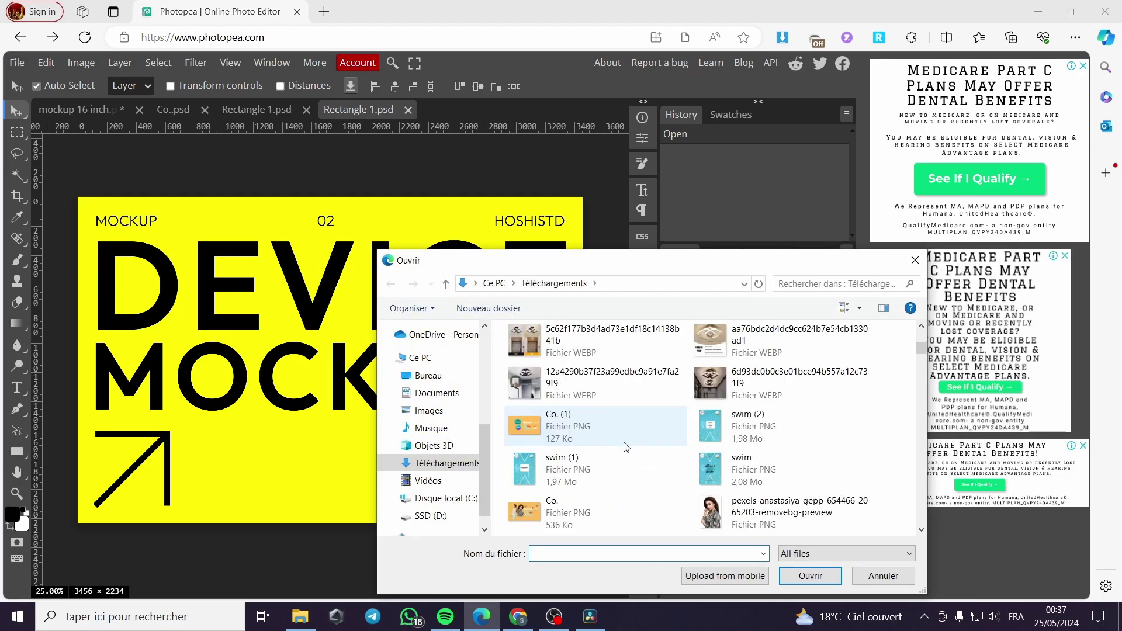
scroll(624, 446, down, 6)
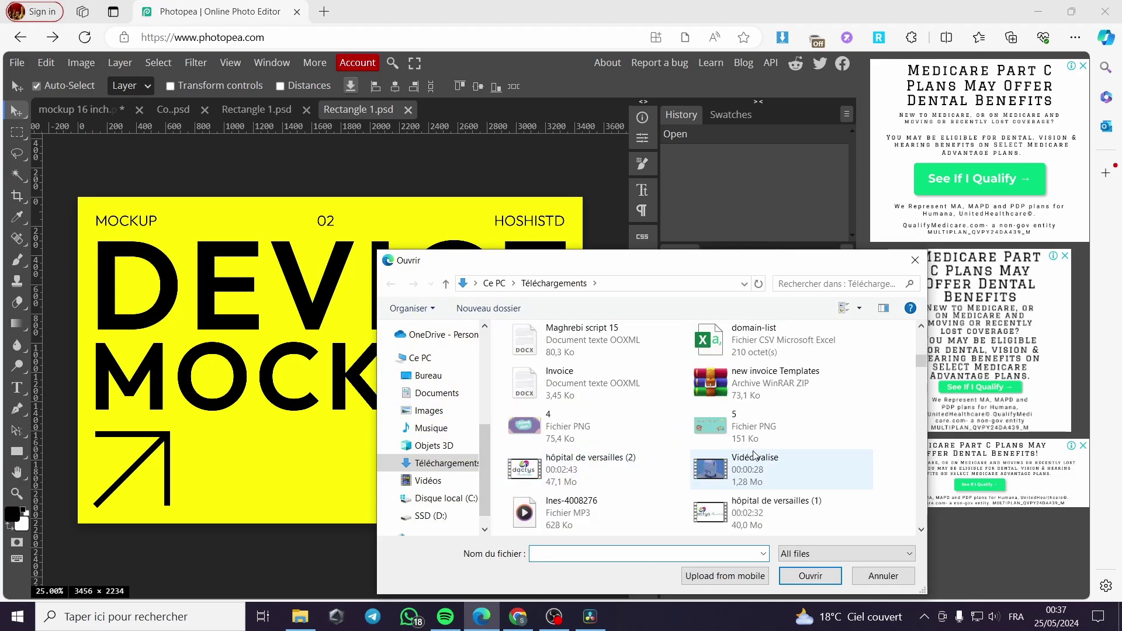
double_click(586, 430)
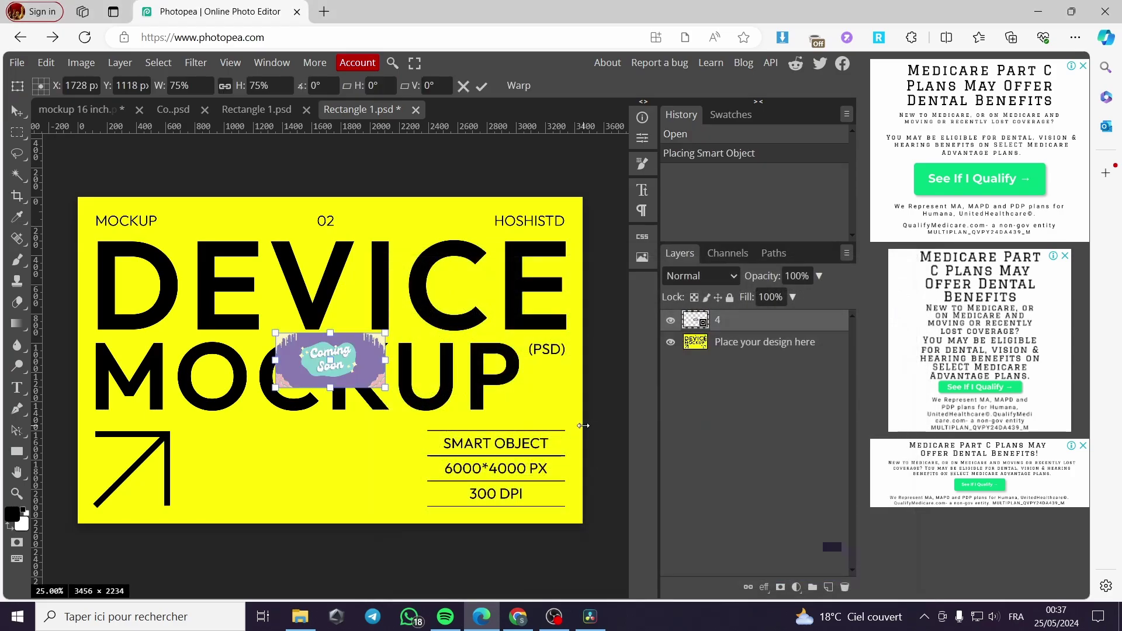
Stretch the Coming Soon image to 446.8% height to fill the canvas, then delete the placeholder layer
drag(343, 364, 540, 551)
click(331, 449)
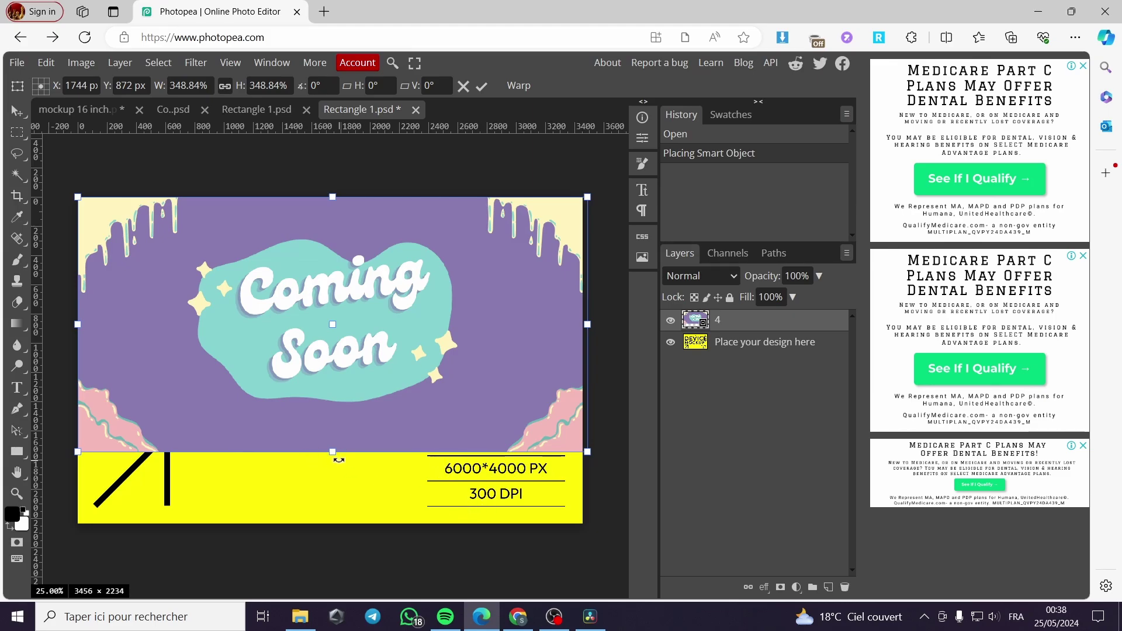
drag(332, 450, 332, 524)
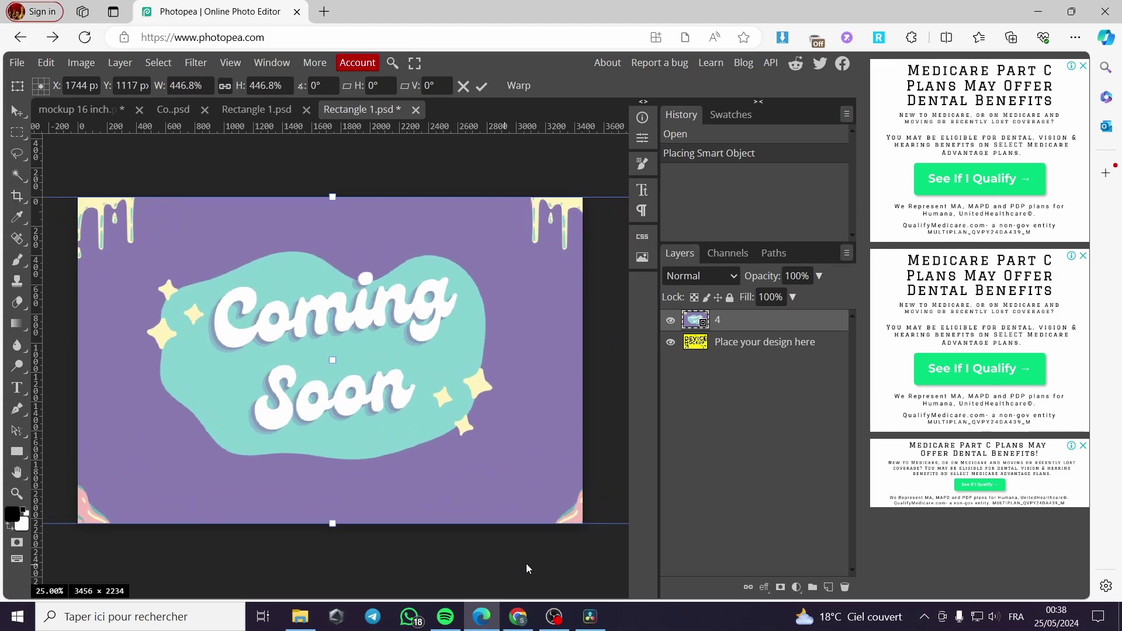
click(746, 346)
key(Delete)
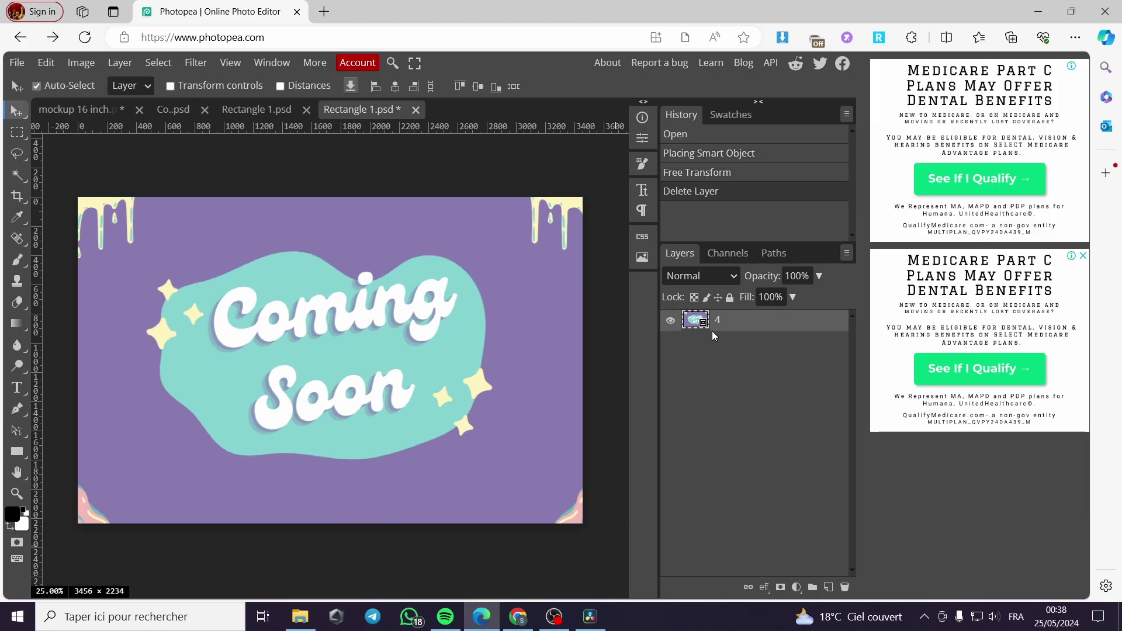
Save the Coming Soon design into the smart object, then hide group 02 in mockup 16 inch.psd
click(17, 62)
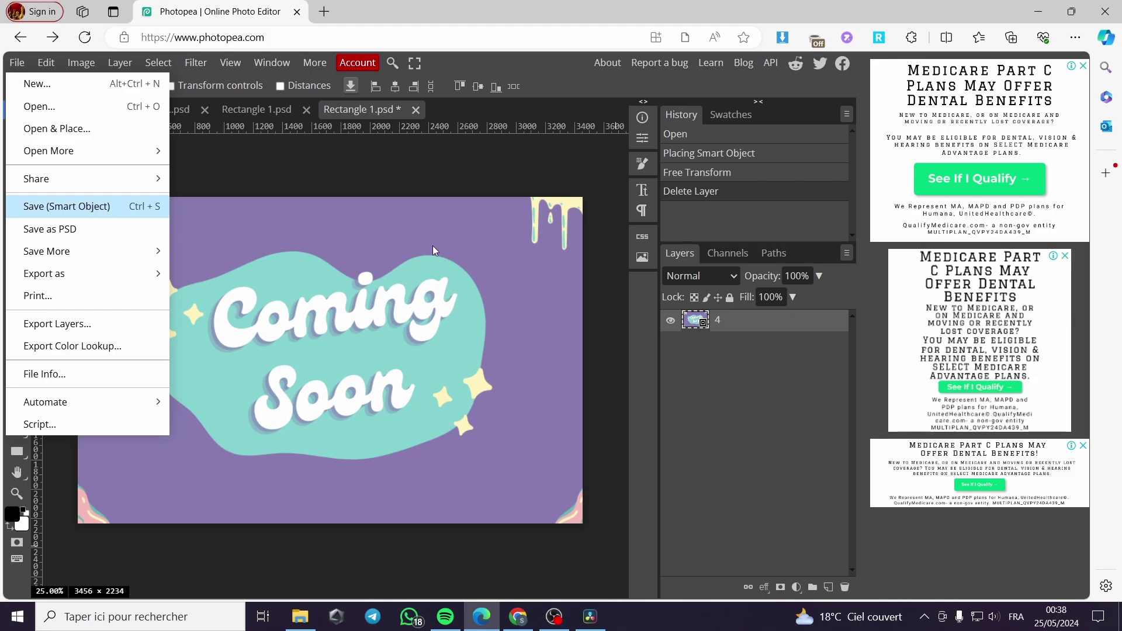
key(ctrl+s)
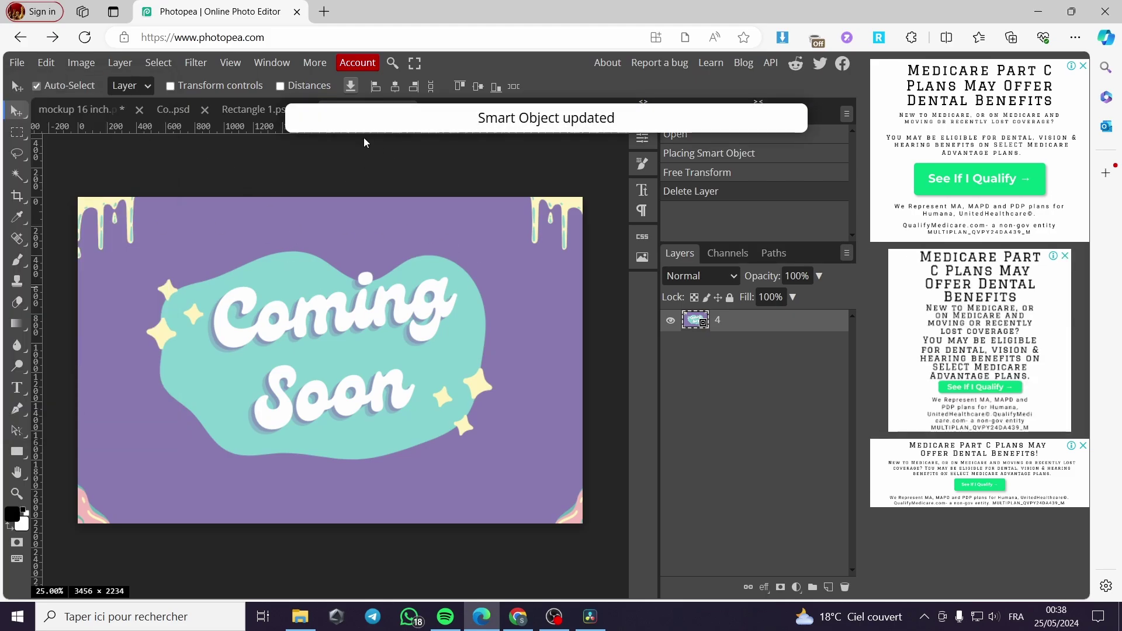
click(67, 111)
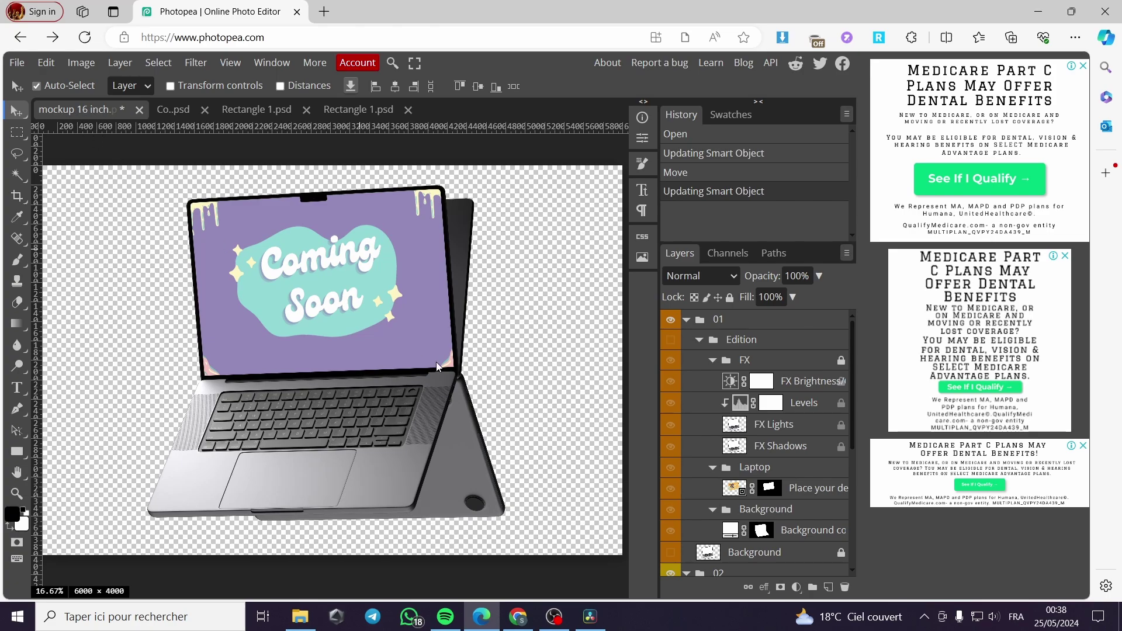
scroll(792, 488, down, 4)
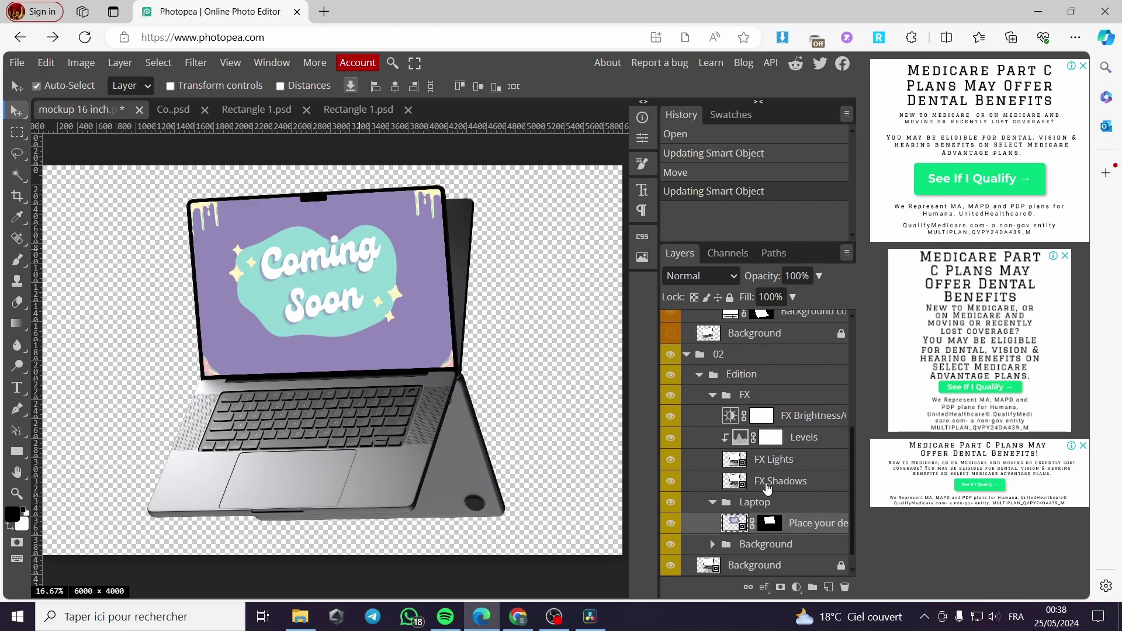
click(670, 333)
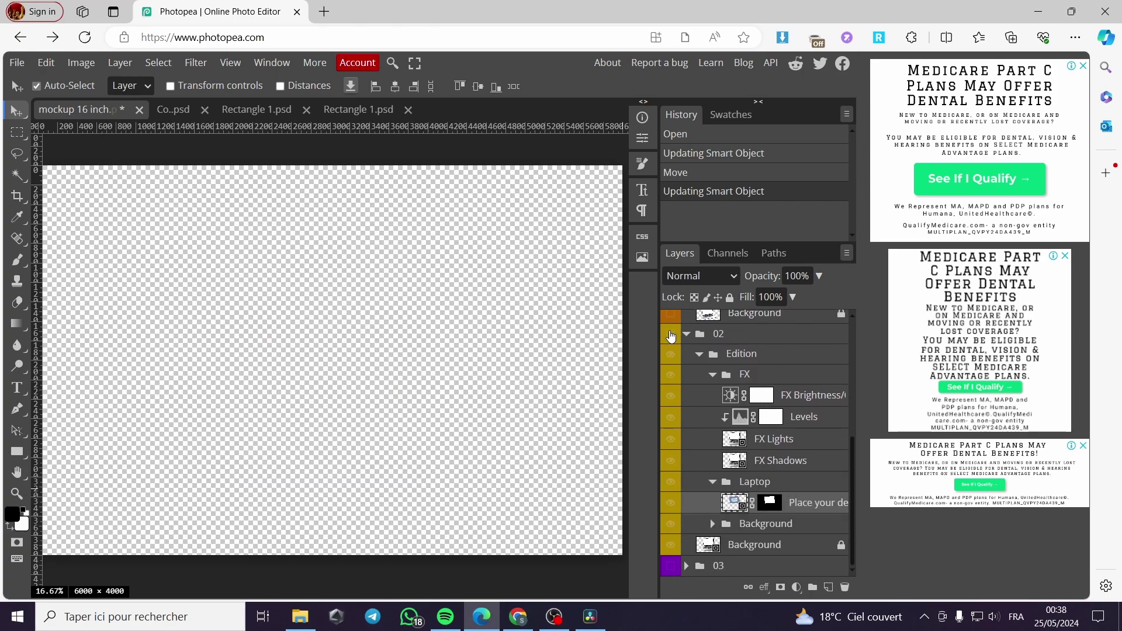
Show group 03, expand 03 > Edition > Laptop, and open its 'Place your design here' smart object
click(670, 566)
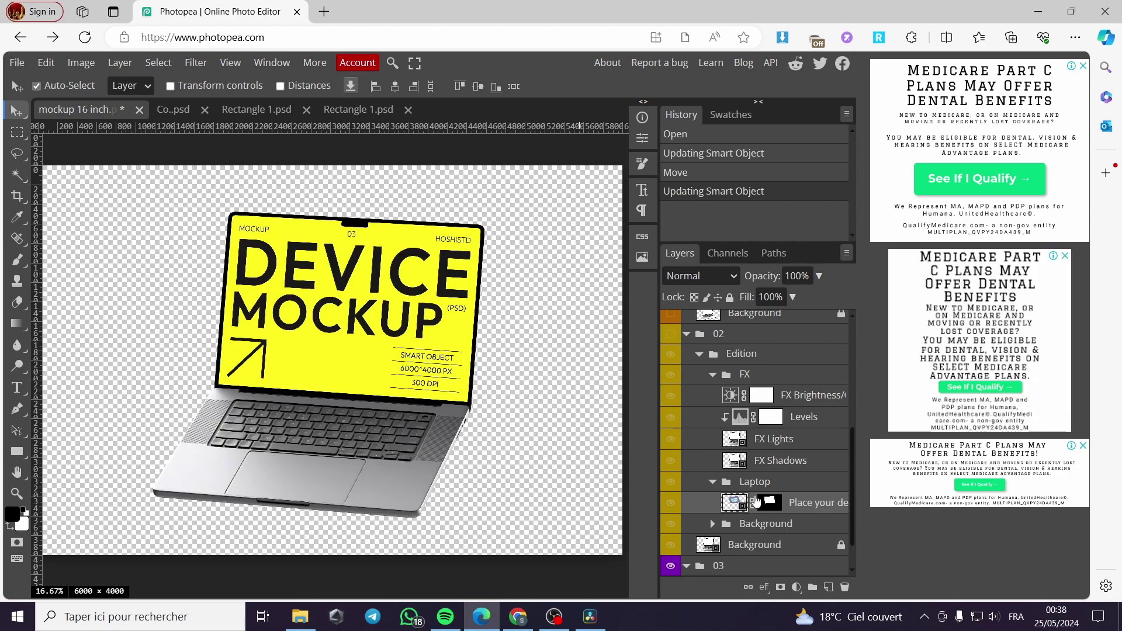
click(688, 567)
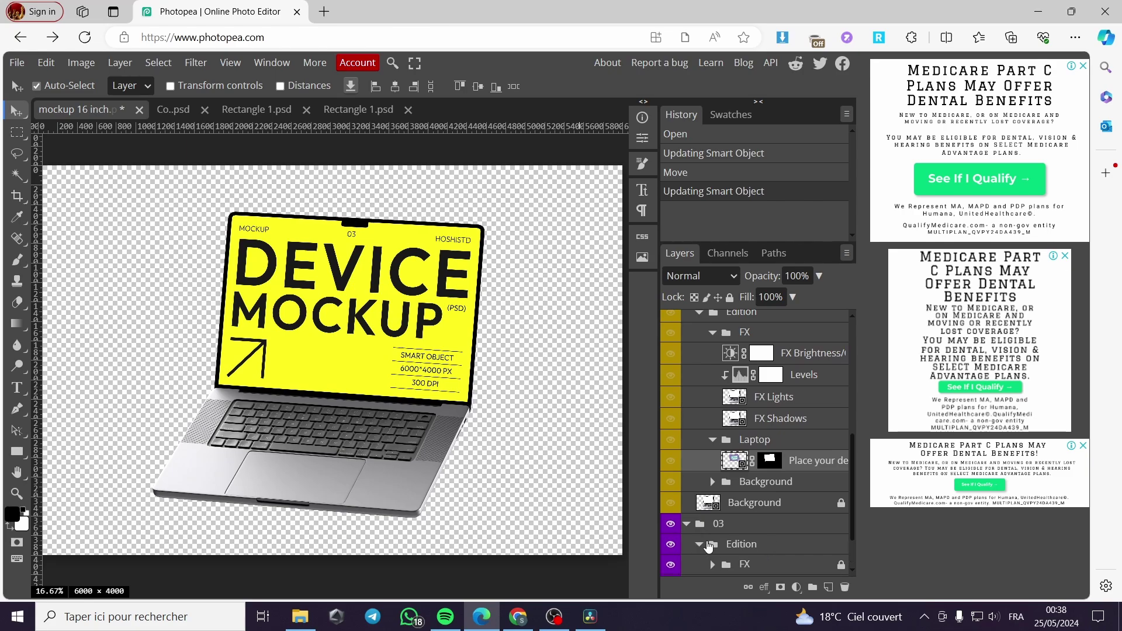
click(698, 544)
click(711, 524)
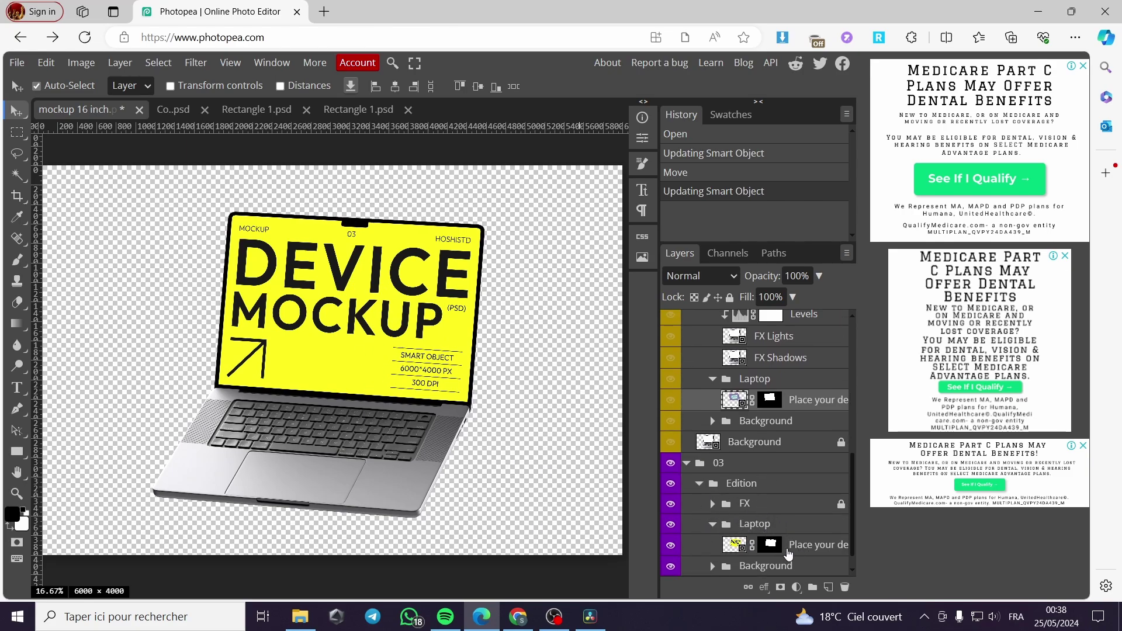
double_click(733, 547)
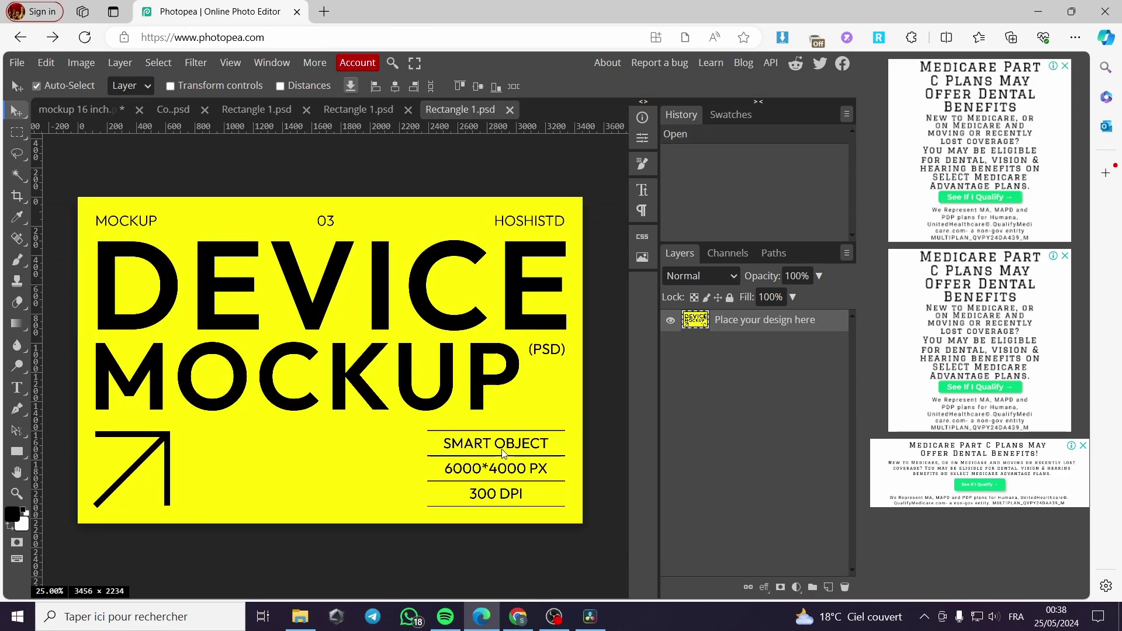
Open & Place the Black and Beige Stylish Product Launch Pinterest Pin PNG into the third design
click(18, 63)
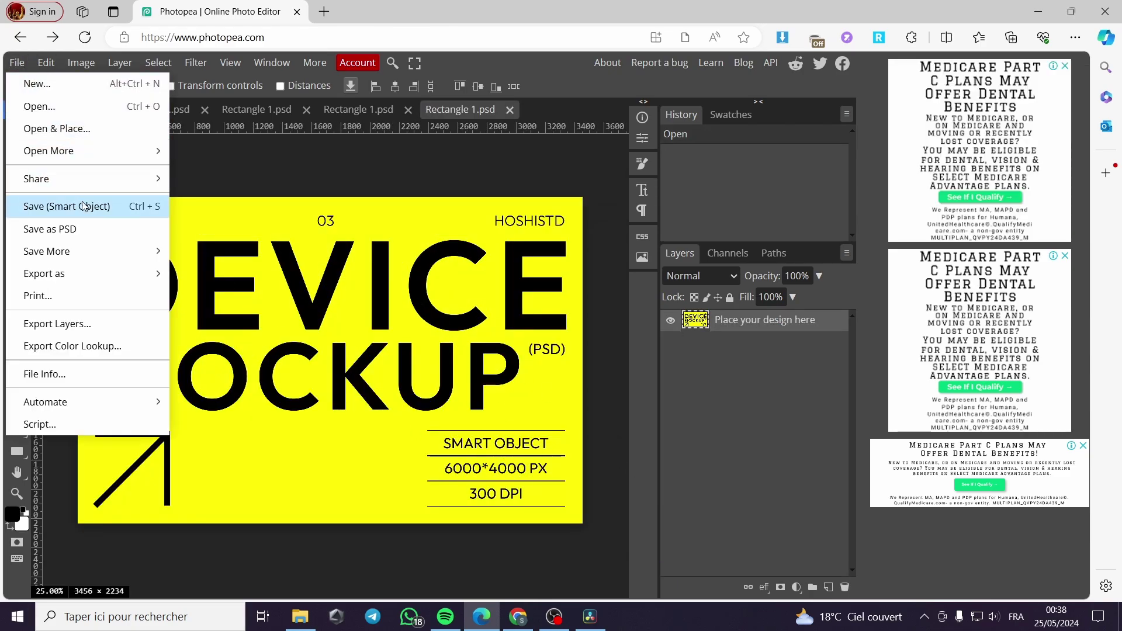
click(78, 129)
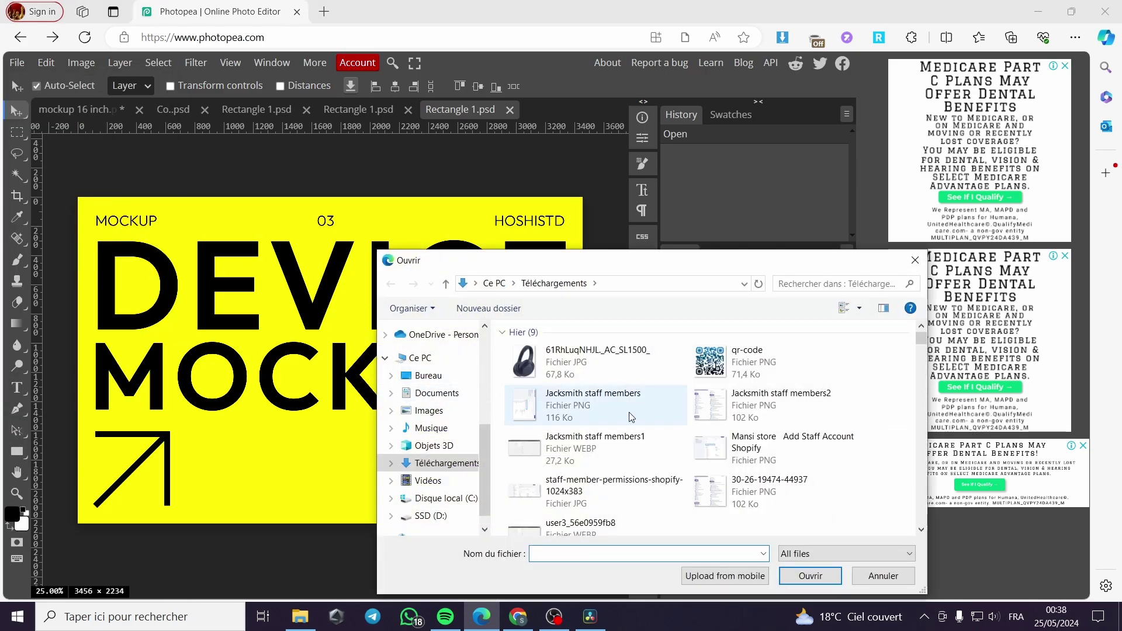
scroll(611, 365, down, 10)
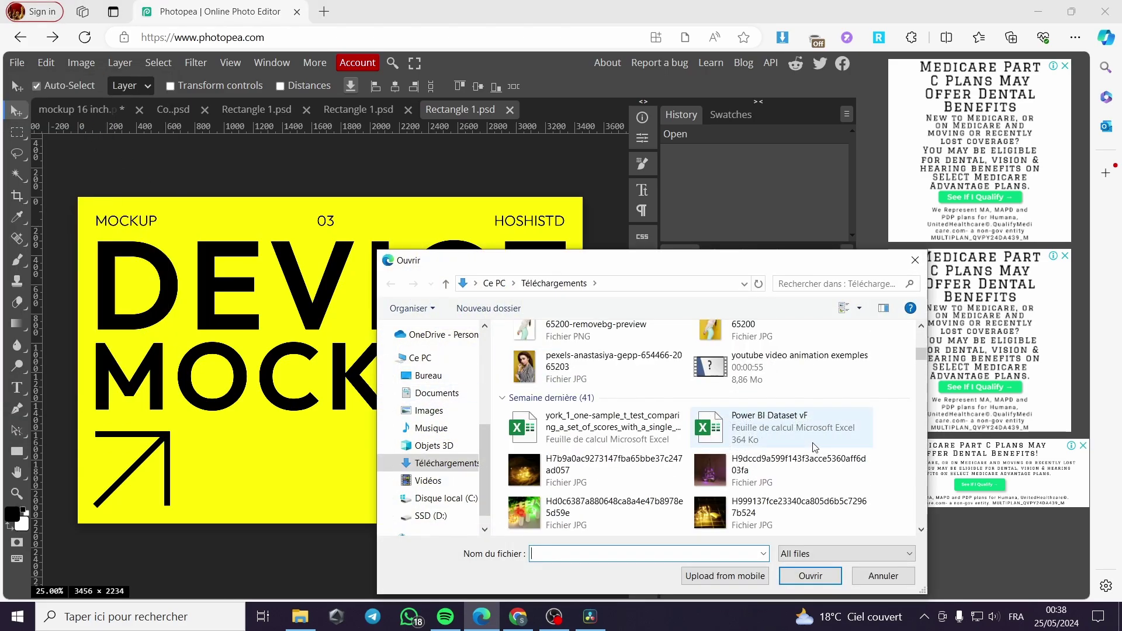
scroll(812, 450, down, 8)
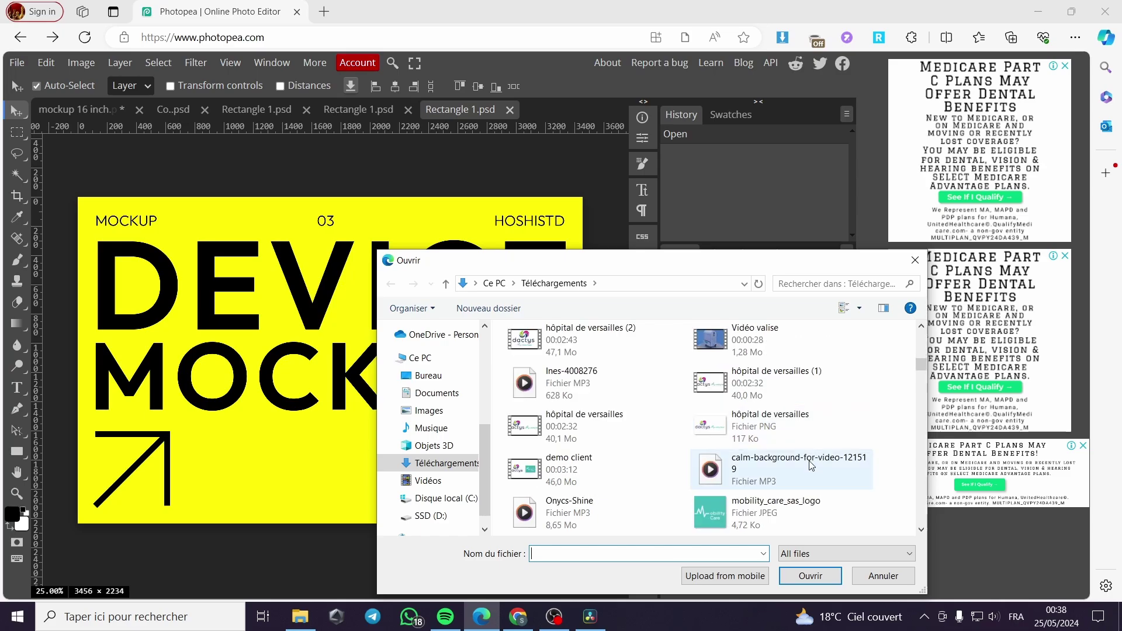
scroll(813, 461, down, 8)
scroll(759, 473, down, 6)
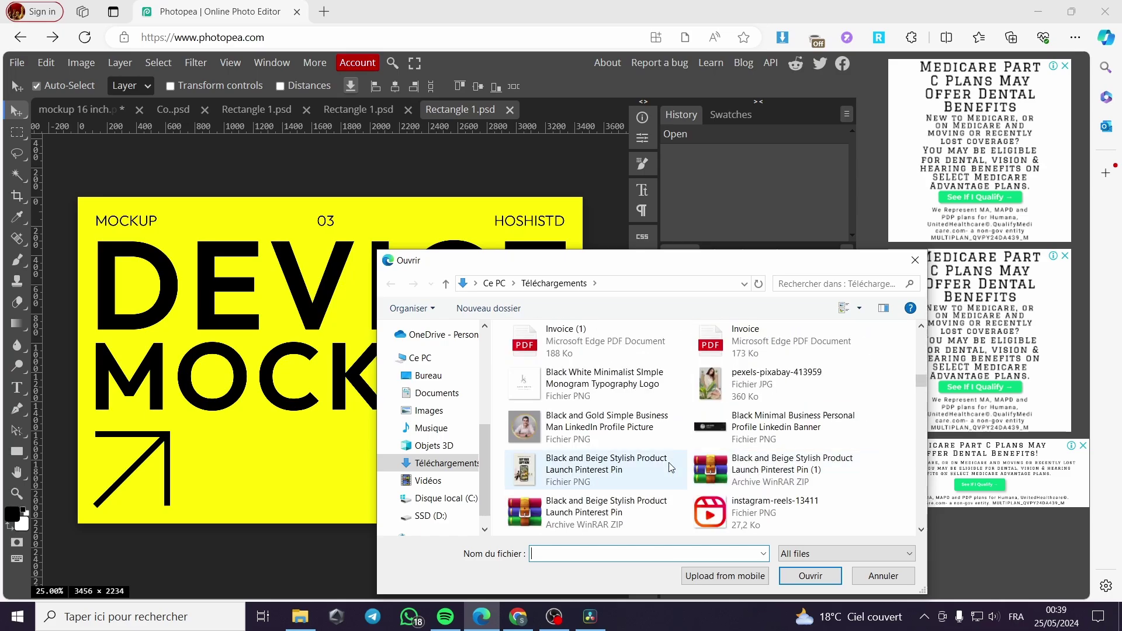
double_click(759, 473)
Scale and position the Buy Your Copy Now image across the canvas, then delete the placeholder layer
drag(356, 360, 159, 277)
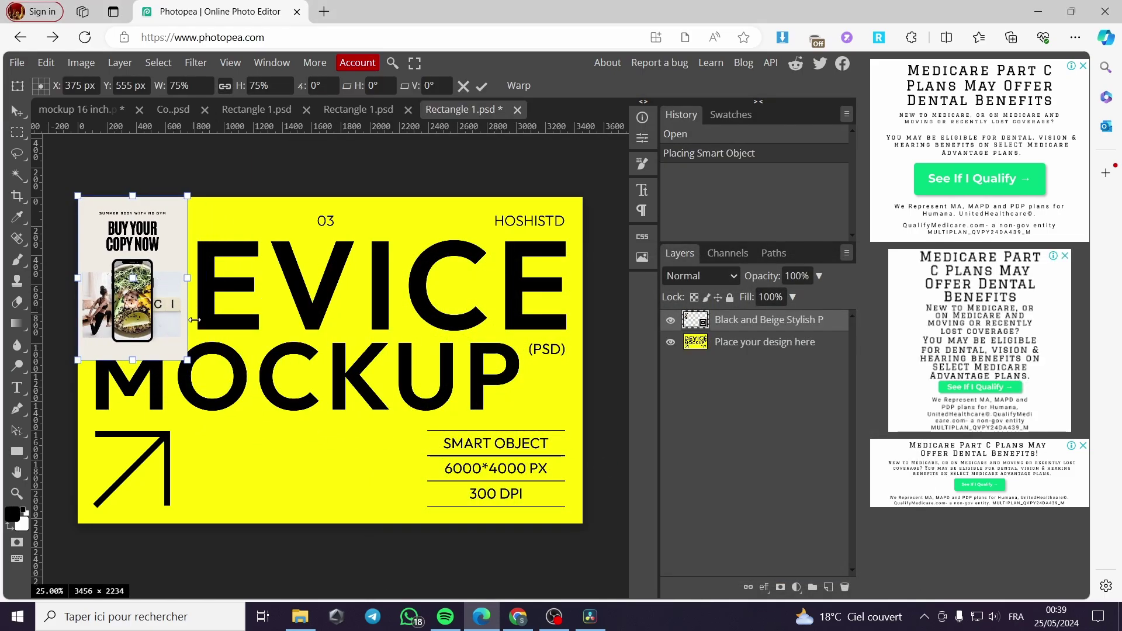
drag(188, 361, 448, 428)
drag(300, 363, 585, 378)
drag(479, 294, 481, 464)
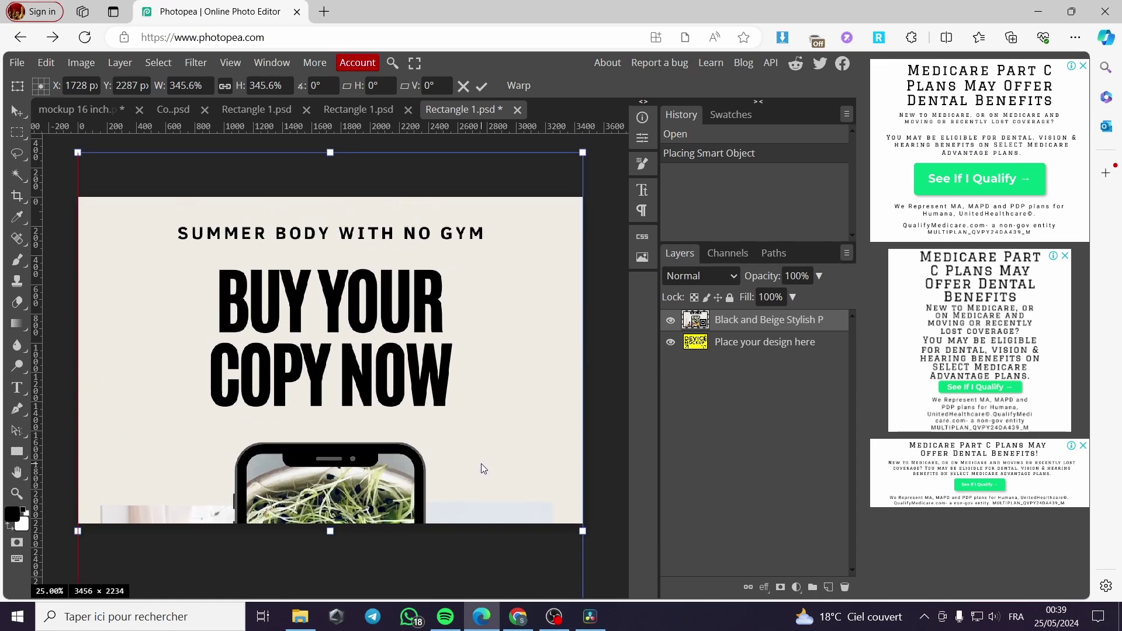
click(749, 344)
key(Delete)
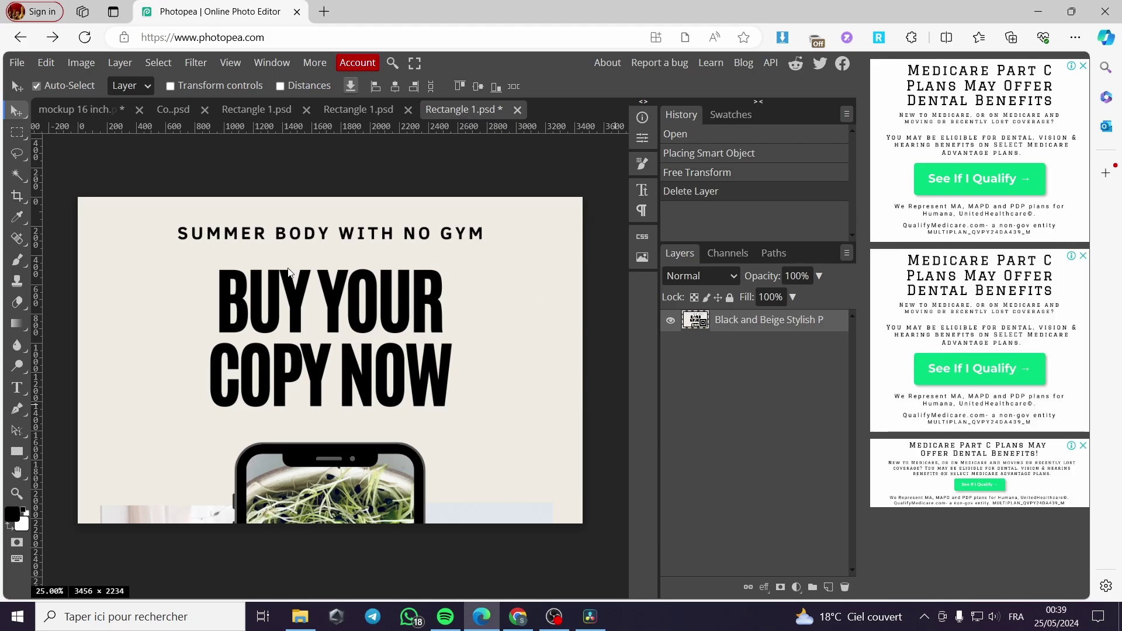
Save the Buy Your Copy Now design into the smart object and select group 03's screen layer in the mockup
click(17, 64)
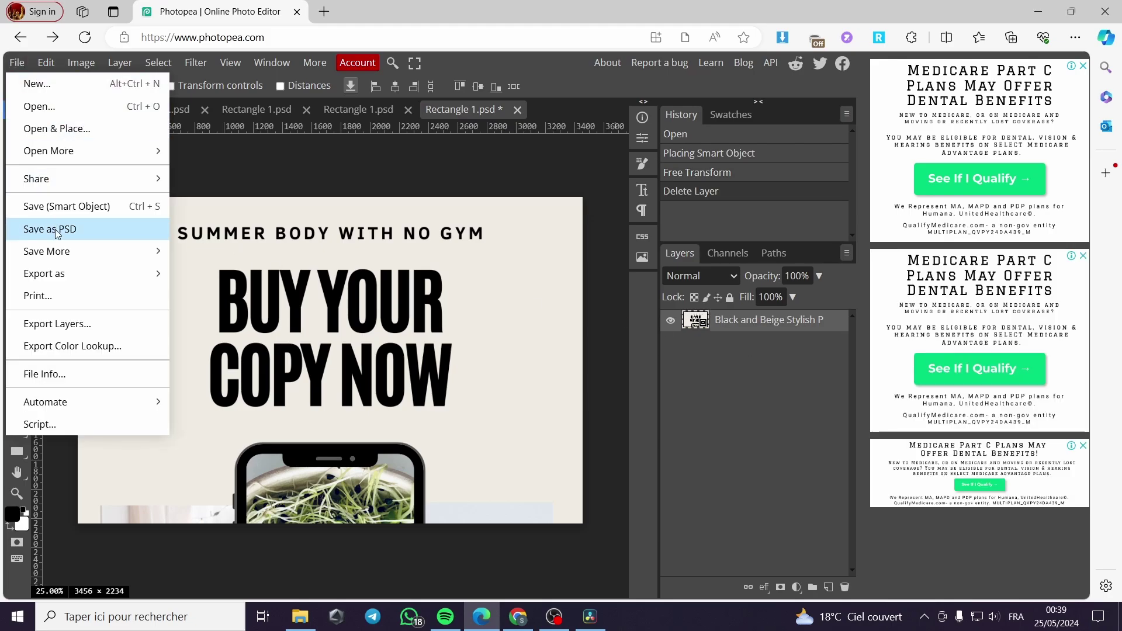
click(78, 208)
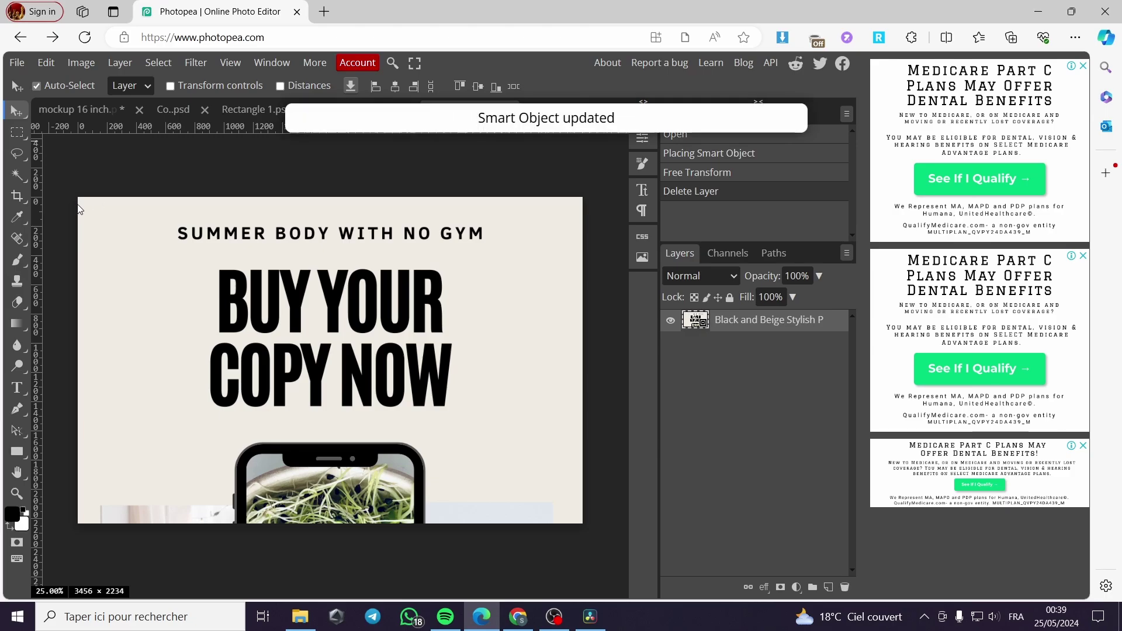
click(64, 110)
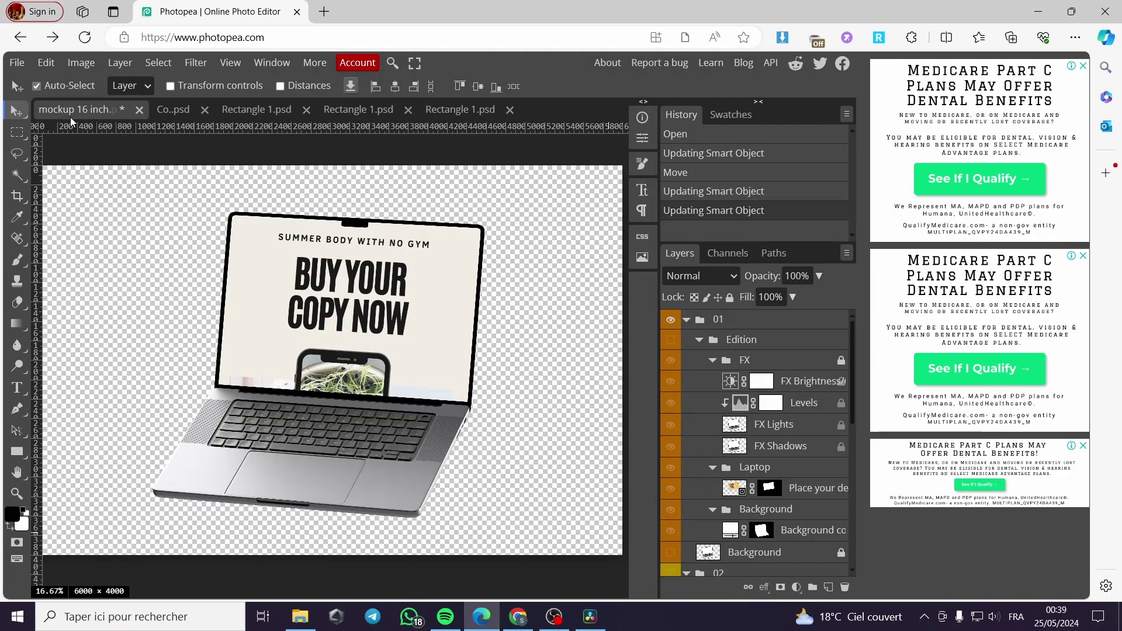
click(463, 317)
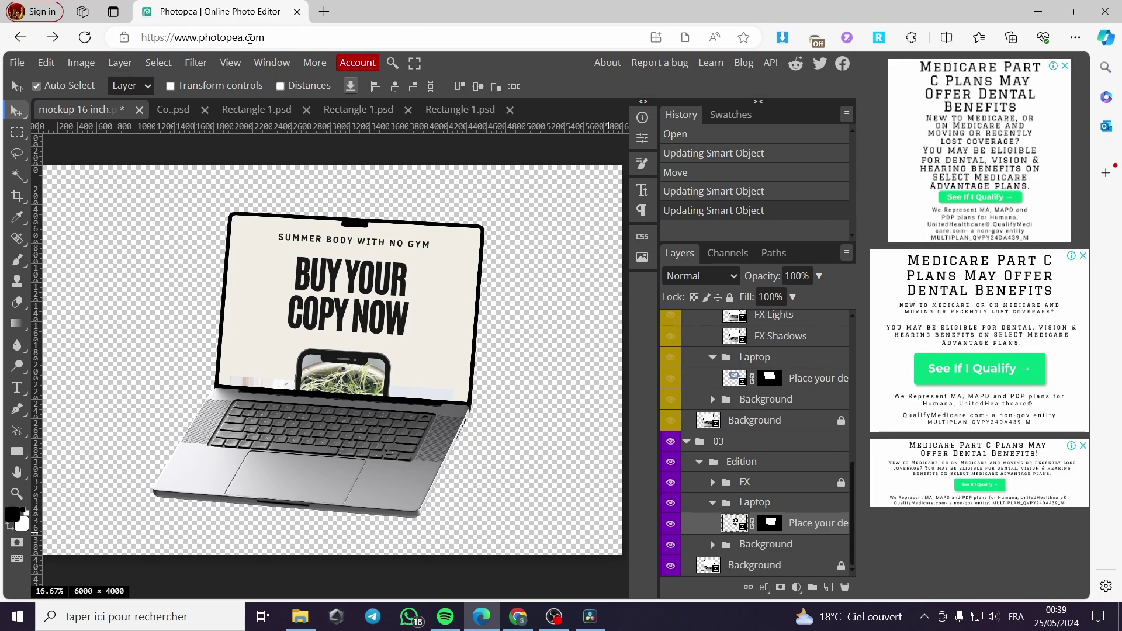
scroll(739, 416, up, 5)
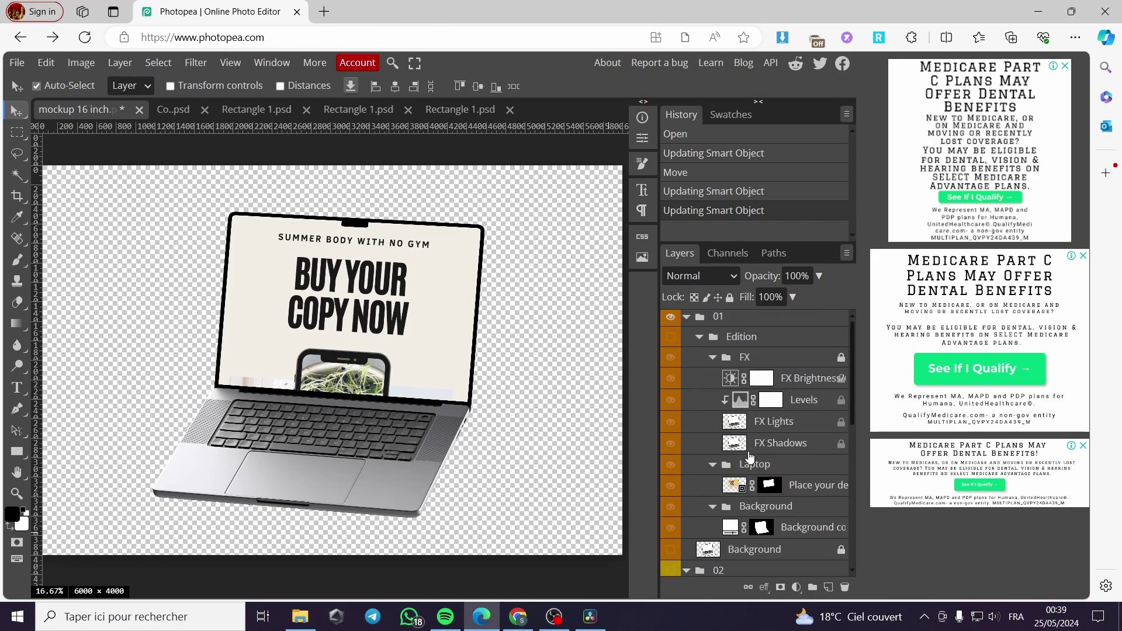
scroll(739, 416, down, 4)
scroll(739, 416, up, 3)
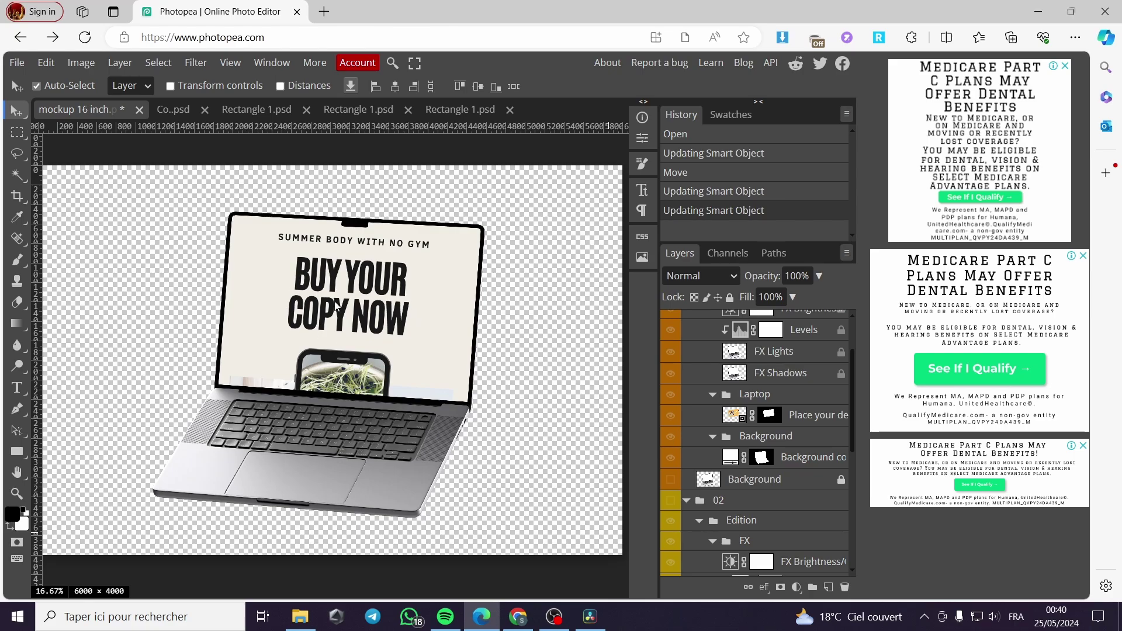
double_click(734, 418)
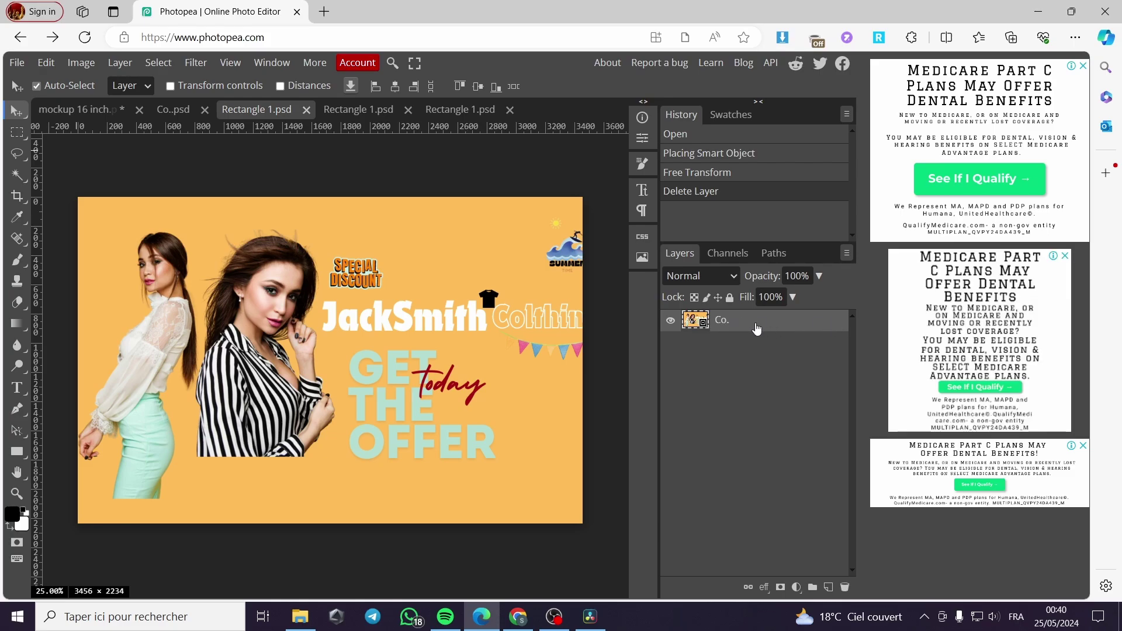
click(71, 109)
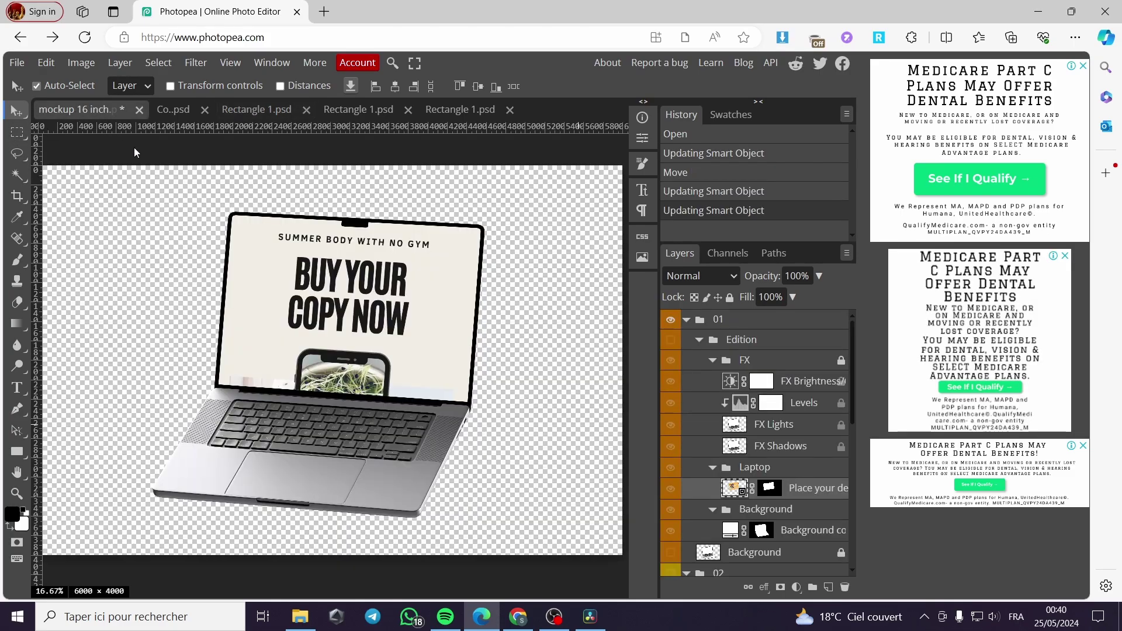